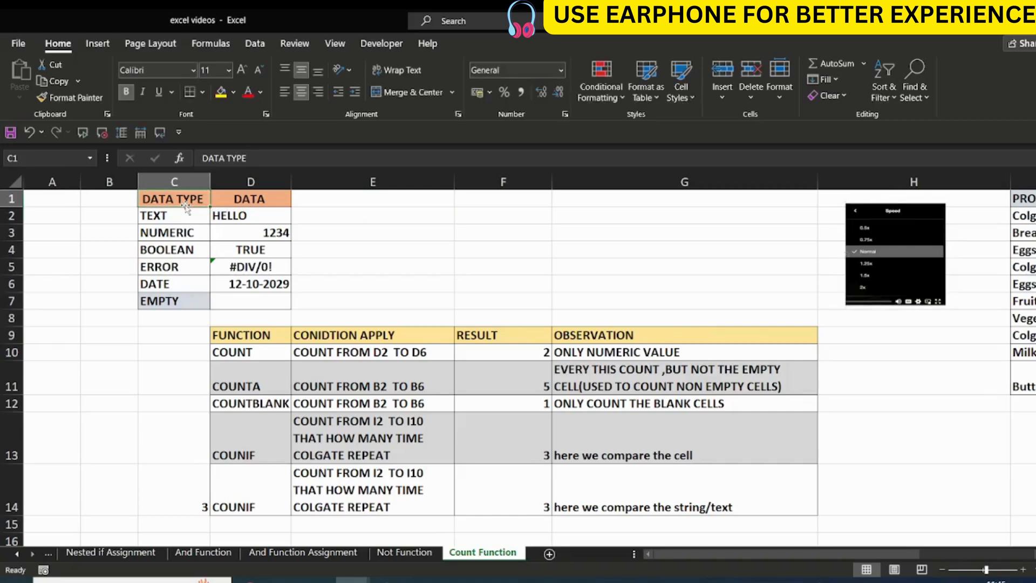
# - Examine the data type labels in C2:C7 and the error example in D5
pyautogui.click(170, 220)
pyautogui.click(168, 237)
pyautogui.click(164, 254)
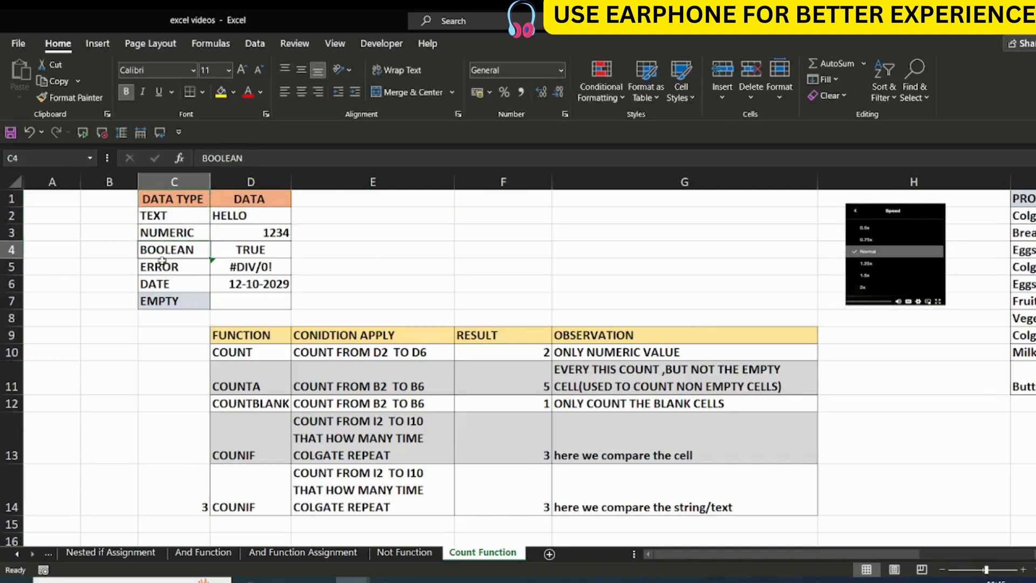
pyautogui.click(163, 269)
pyautogui.click(164, 280)
pyautogui.click(170, 302)
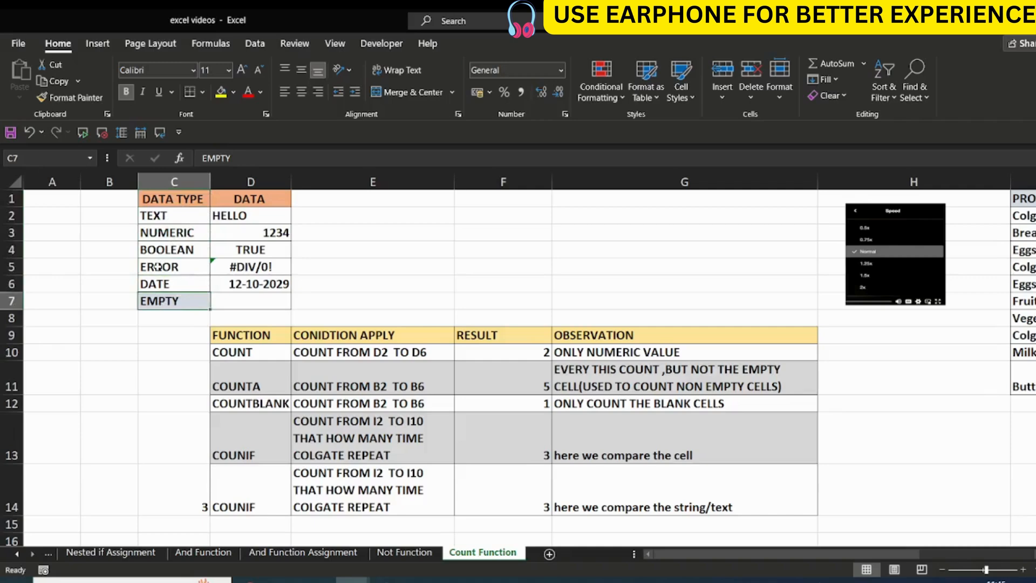
pyautogui.click(249, 267)
# - Try the division-by-zero formula =10/0 in cell F3 and clear the cell again
pyautogui.click(468, 237)
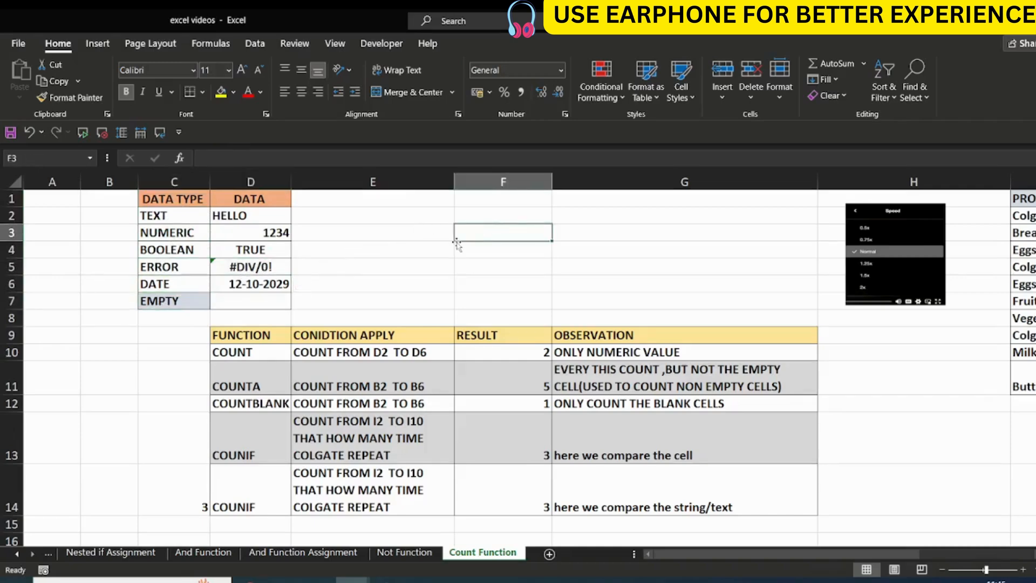
pyautogui.write('=10/0')
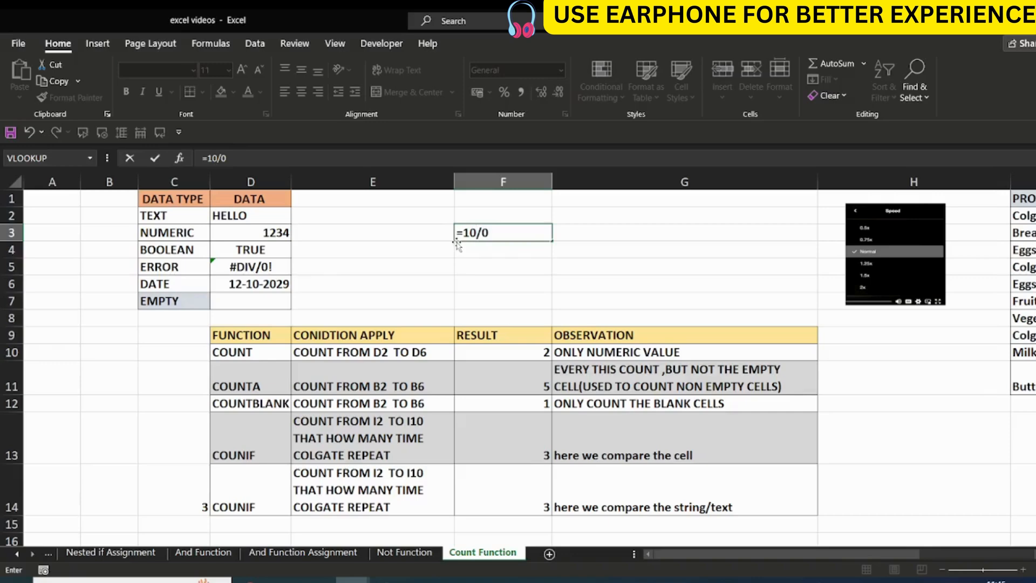
pyautogui.press('Return')
pyautogui.click(477, 239)
pyautogui.press('Delete')
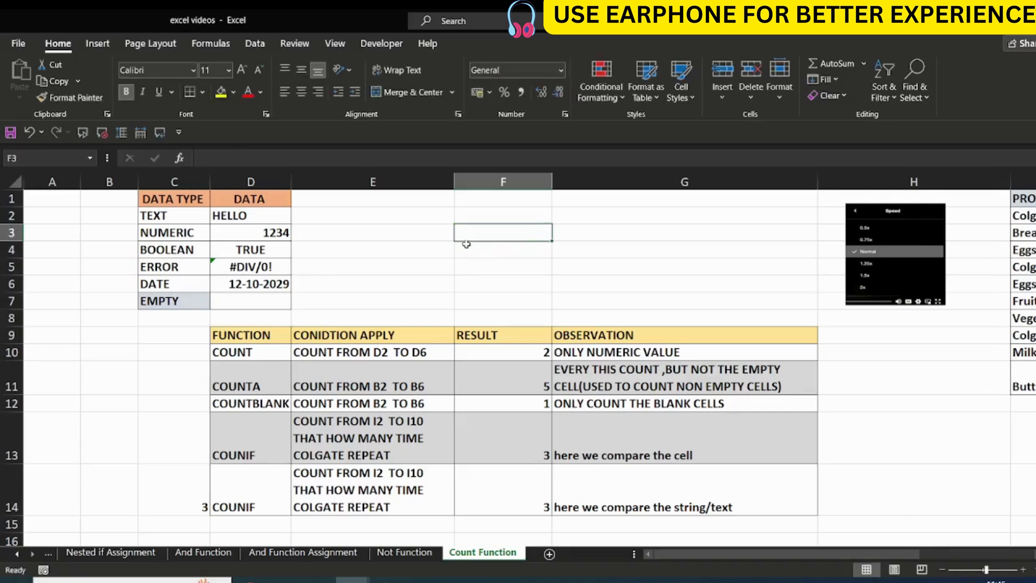
# - Enter a COUNT formula in F2 that counts the numeric cells in D2:D7
pyautogui.click(488, 214)
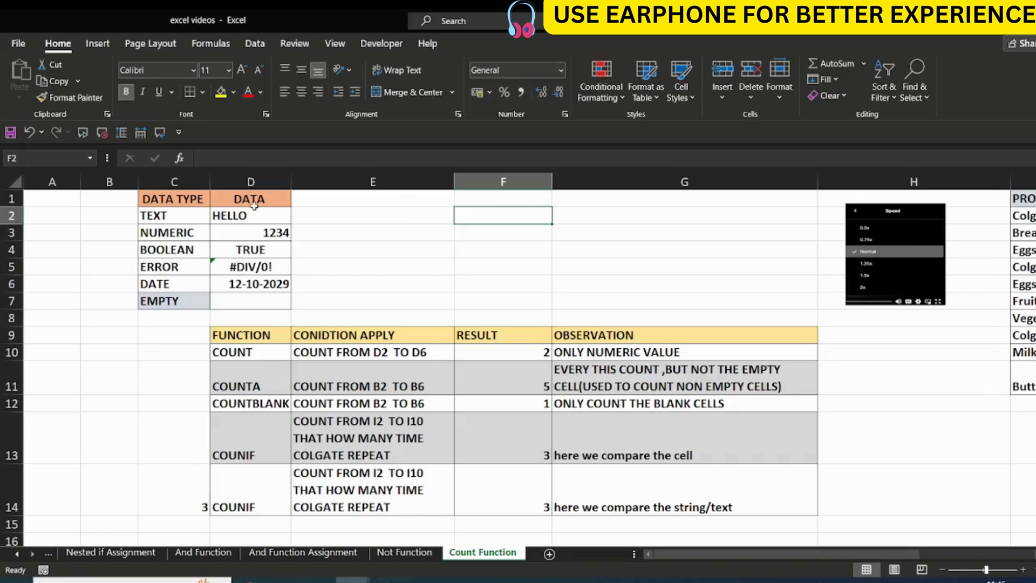
pyautogui.moveTo(254, 213); pyautogui.dragTo(245, 299)
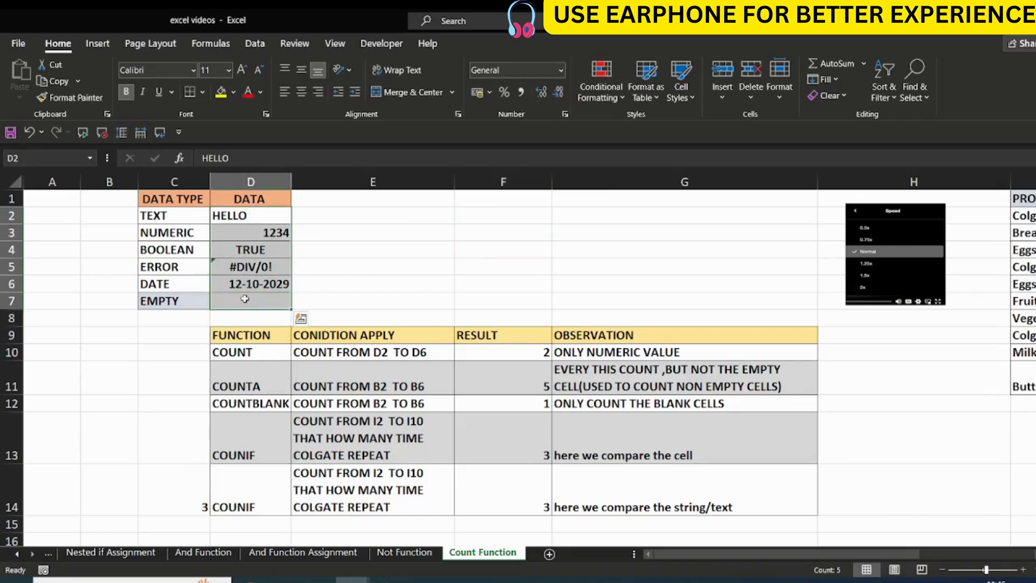
pyautogui.click(485, 219)
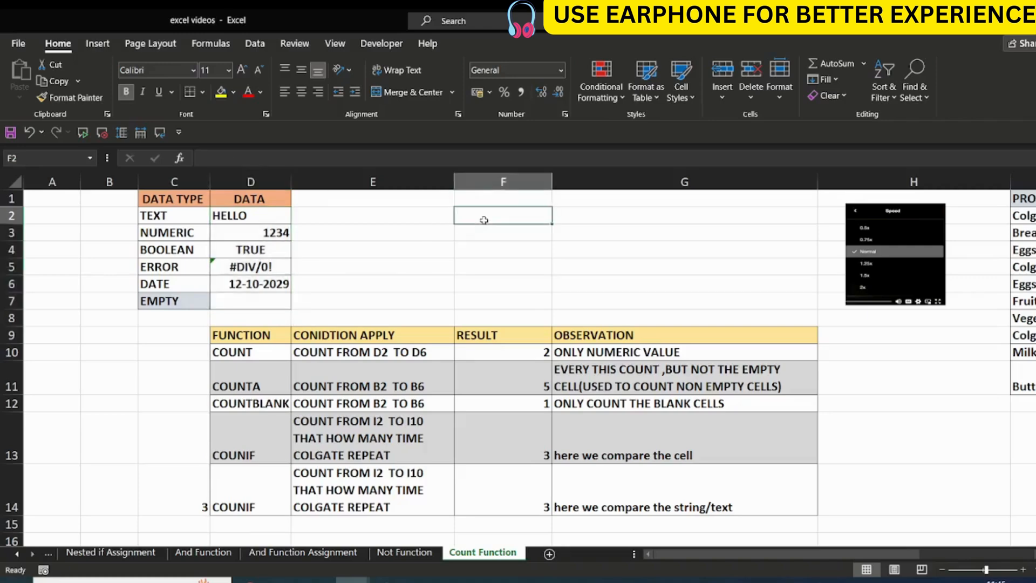
pyautogui.write('=coun')
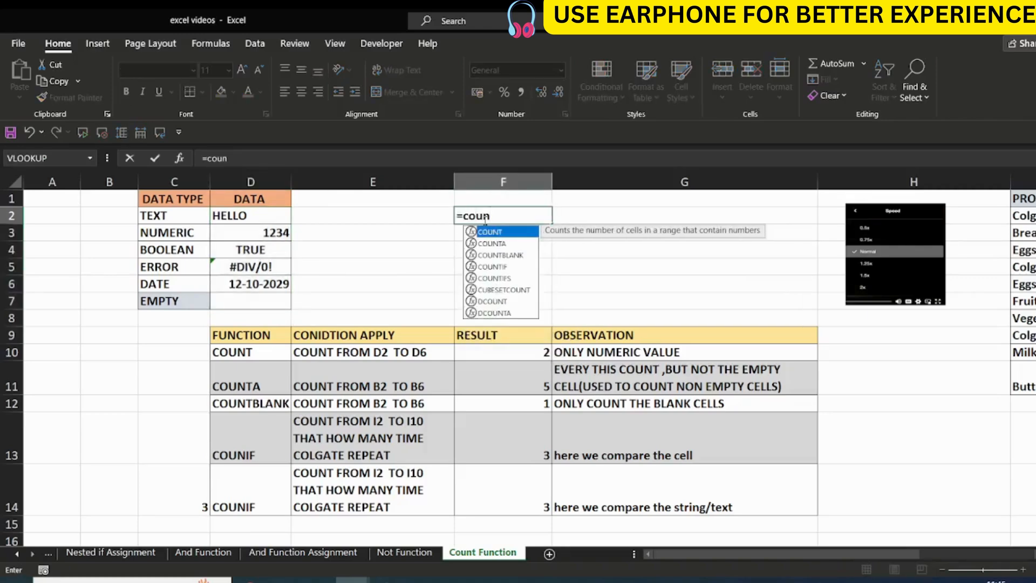
pyautogui.write('t(')
pyautogui.moveTo(249, 218); pyautogui.dragTo(252, 295)
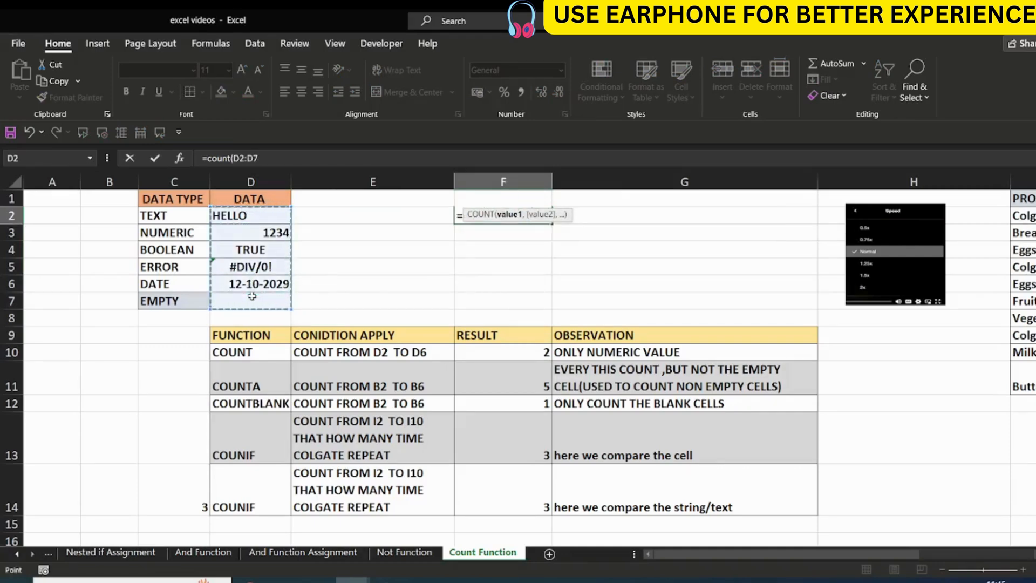
pyautogui.write(')')
pyautogui.press('Return')
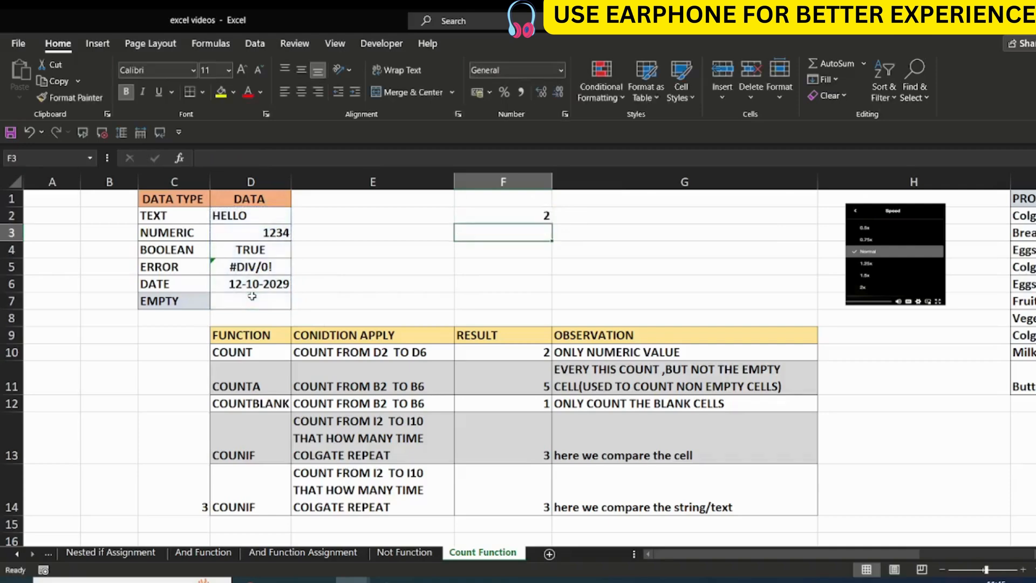
pyautogui.click(505, 216)
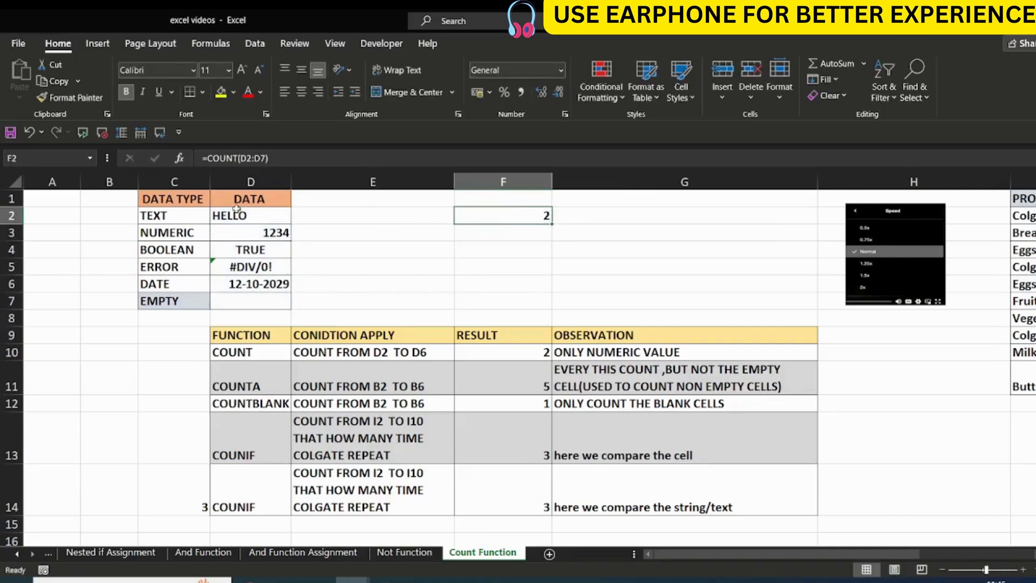
# - Test the COUNT formula by entering 1 in the empty cell D7, and clear that cell again
pyautogui.click(241, 301)
pyautogui.write('1')
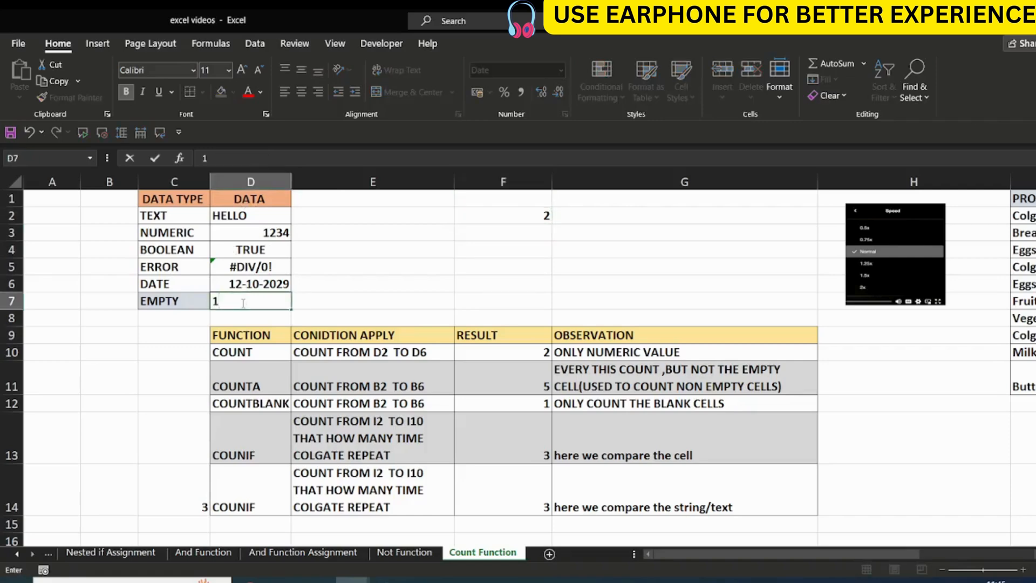
pyautogui.press('Return')
pyautogui.click(285, 299)
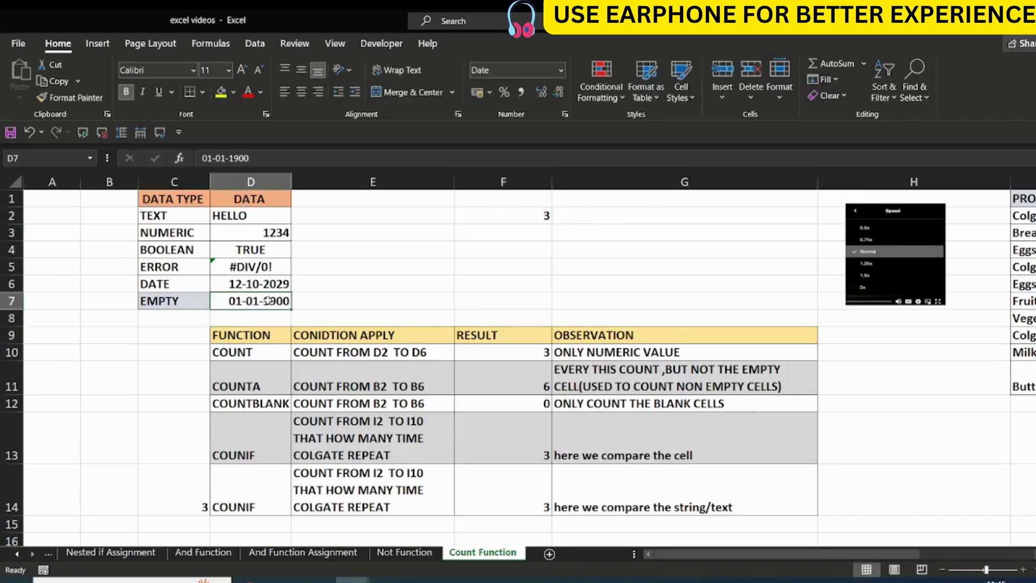
pyautogui.press('Delete')
# - Enter a COUNTA formula in F3 that counts the non-empty cells in D2:D7
pyautogui.click(471, 234)
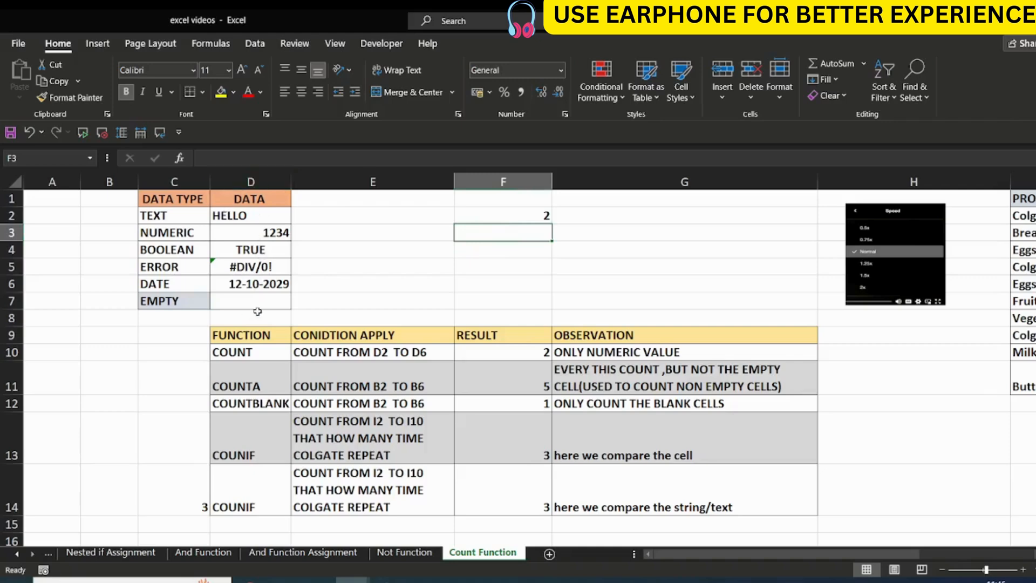
pyautogui.write('=cou')
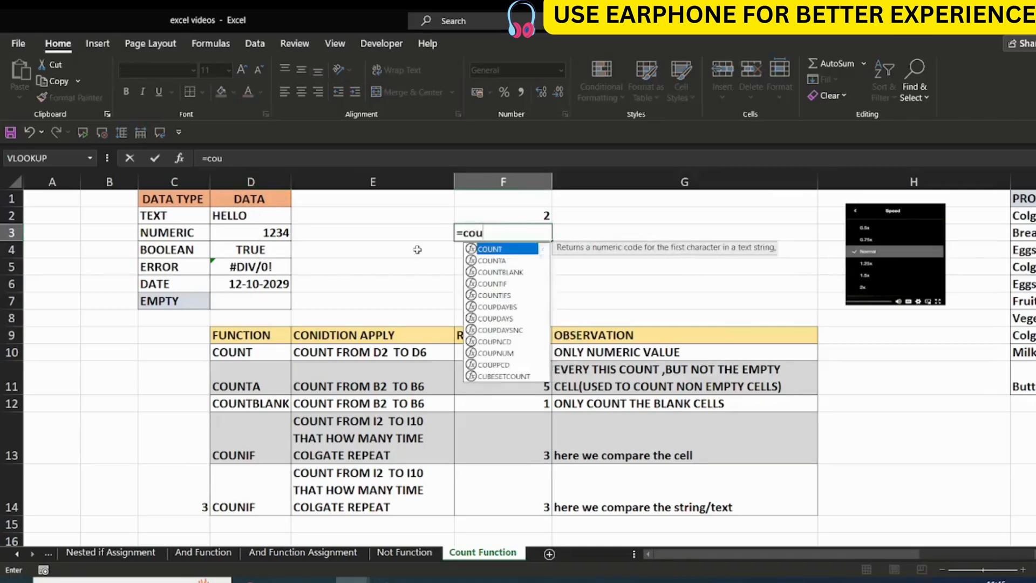
pyautogui.write('nta(')
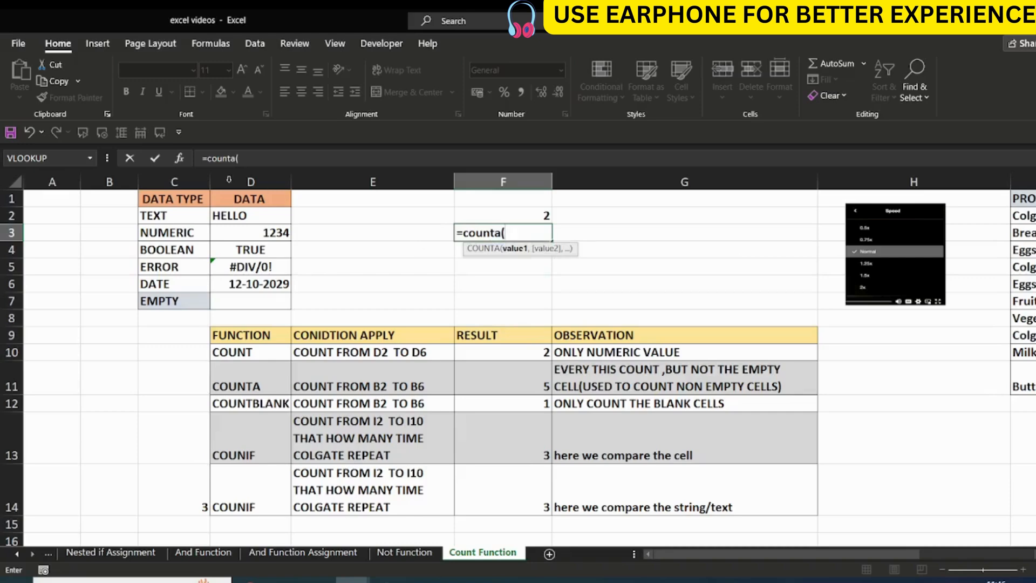
pyautogui.moveTo(235, 212); pyautogui.dragTo(229, 297)
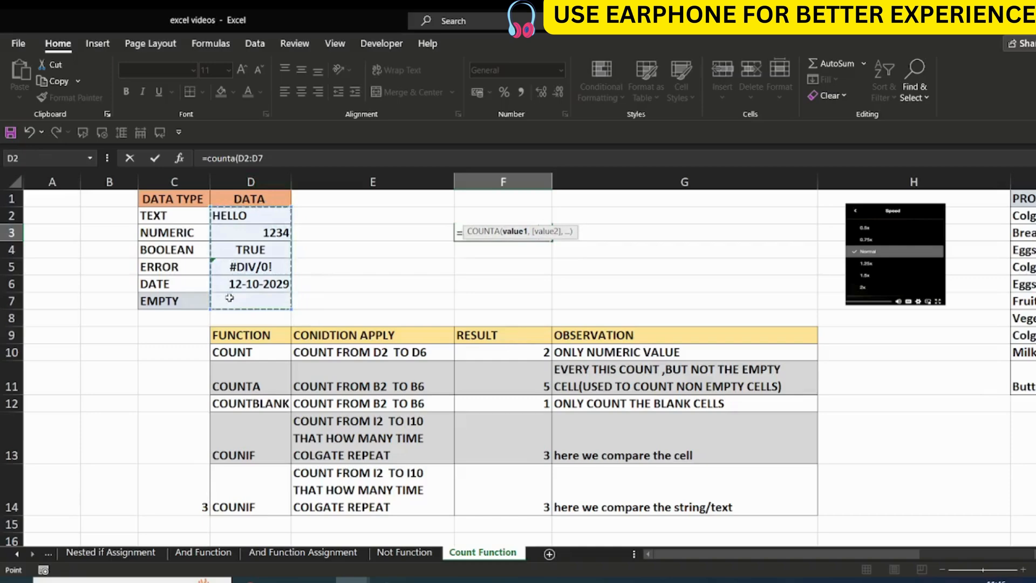
pyautogui.write(')')
pyautogui.press('Return')
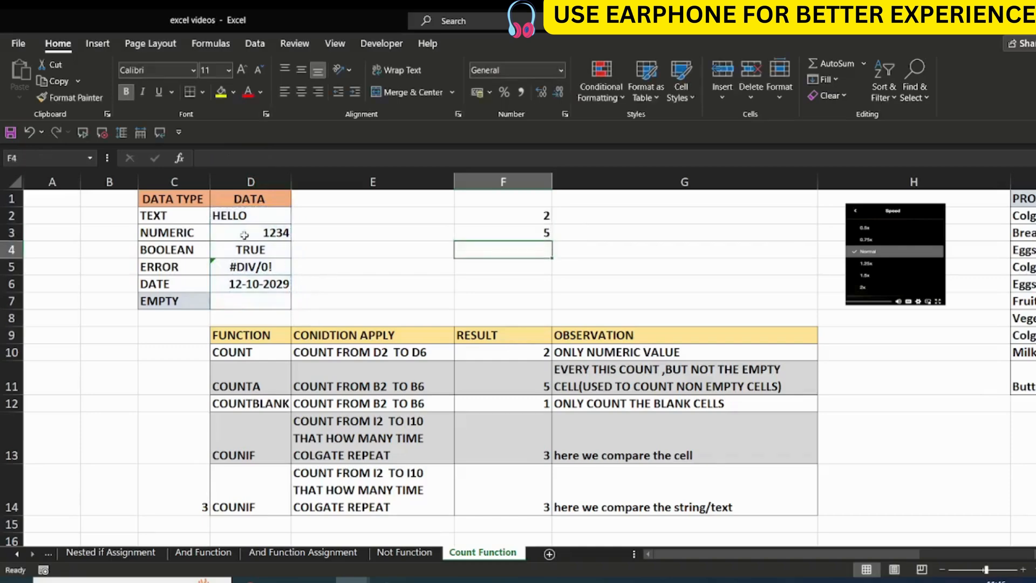
# - Test the COUNTA formula by entering 12 in D7, and empty the cell again
pyautogui.click(257, 303)
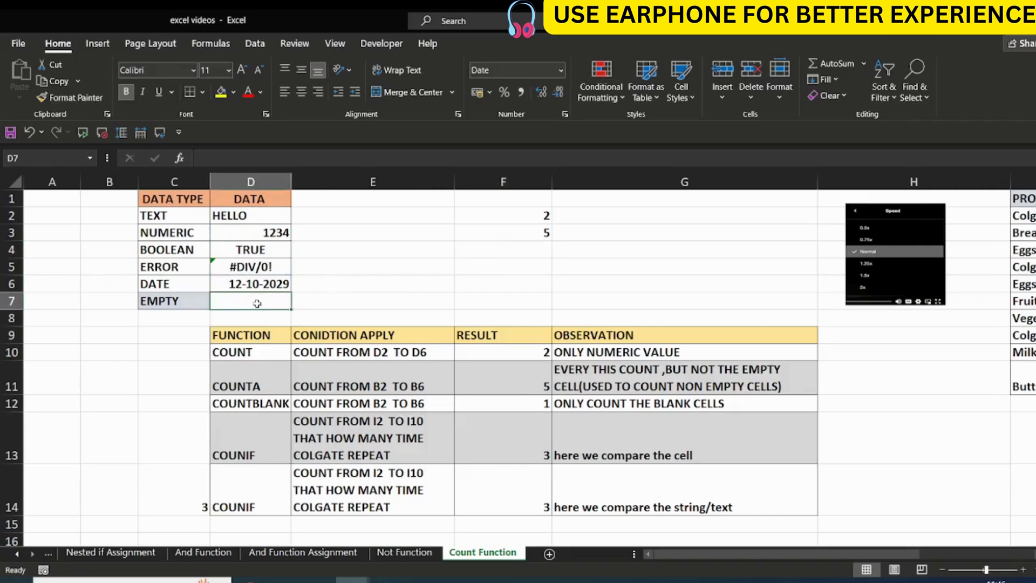
pyautogui.write('12')
pyautogui.press('Return')
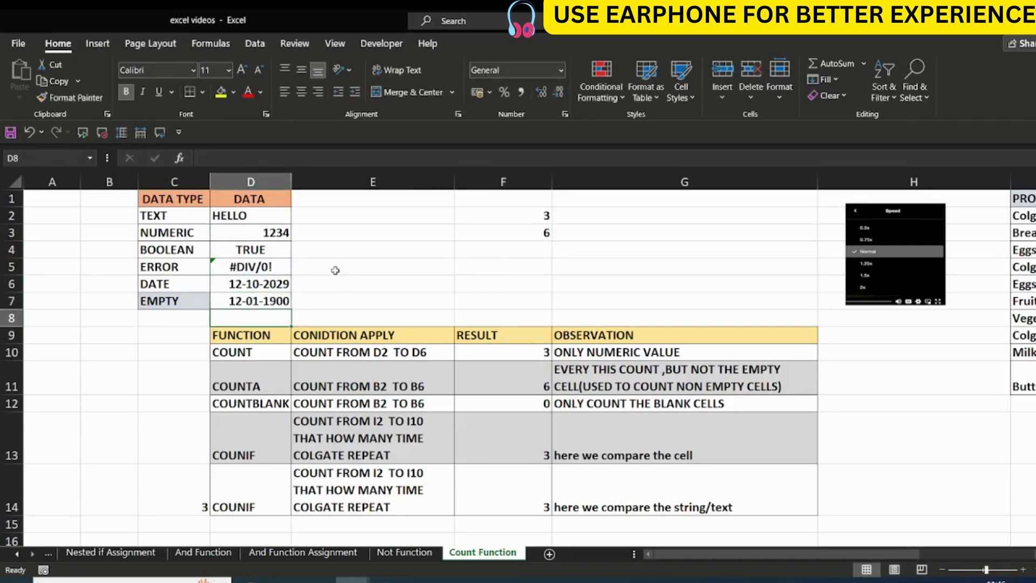
pyautogui.click(554, 232)
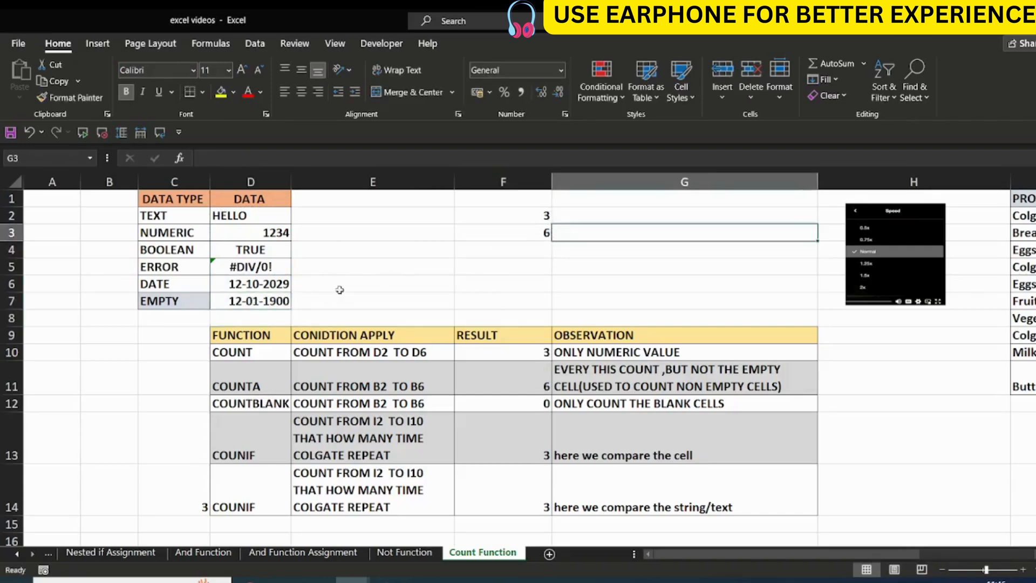
pyautogui.click(232, 306)
pyautogui.press('Delete')
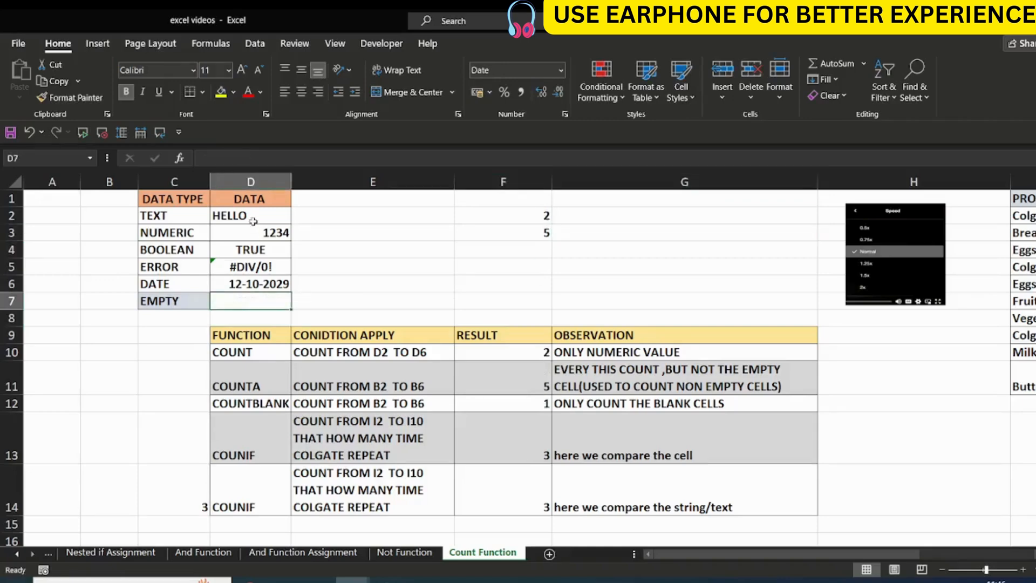
pyautogui.moveTo(253, 217); pyautogui.dragTo(250, 285)
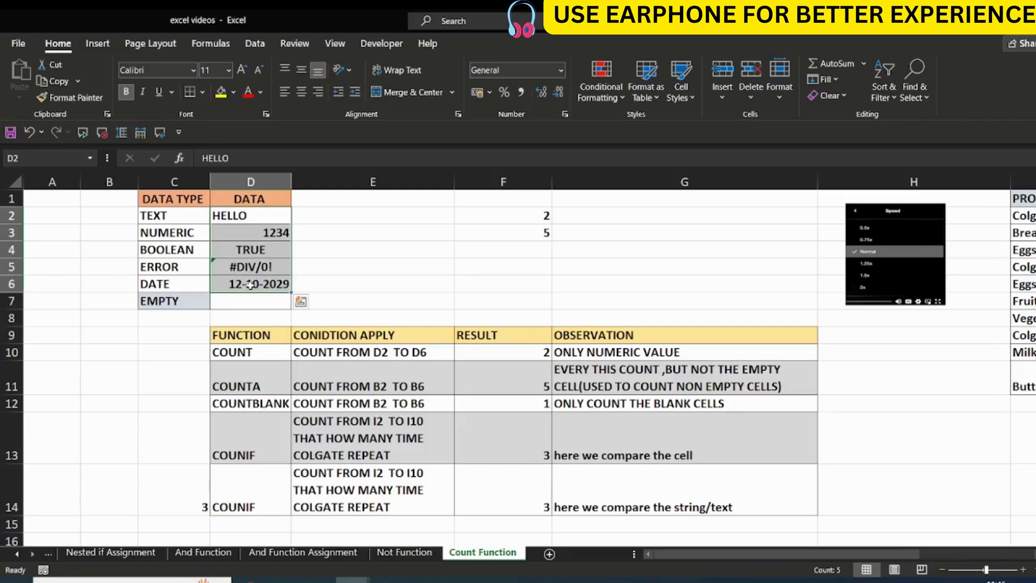
pyautogui.click(251, 303)
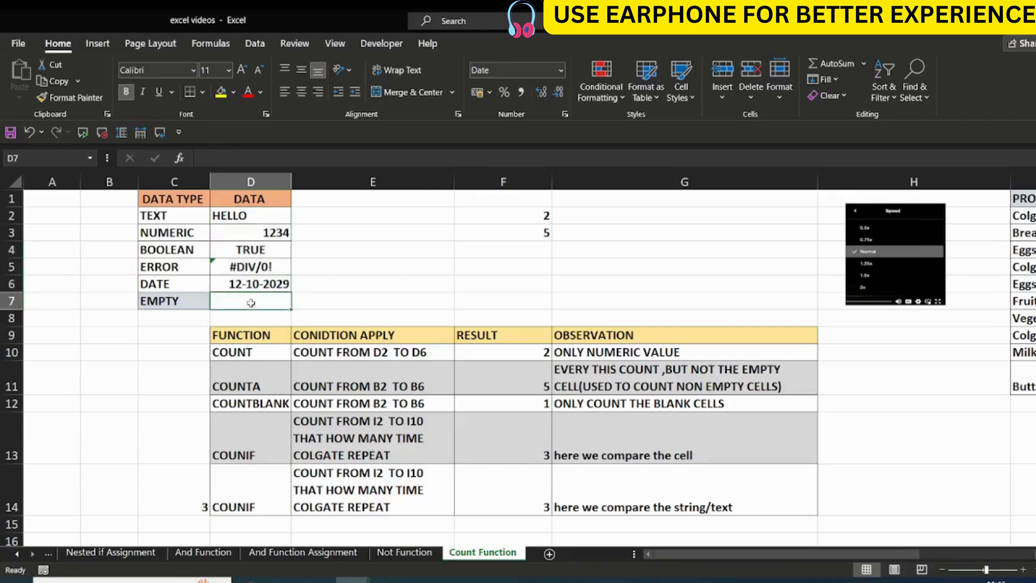
# - Enter a COUNTBLANK formula in F4 that counts the blank cells in D2:D7
pyautogui.click(495, 246)
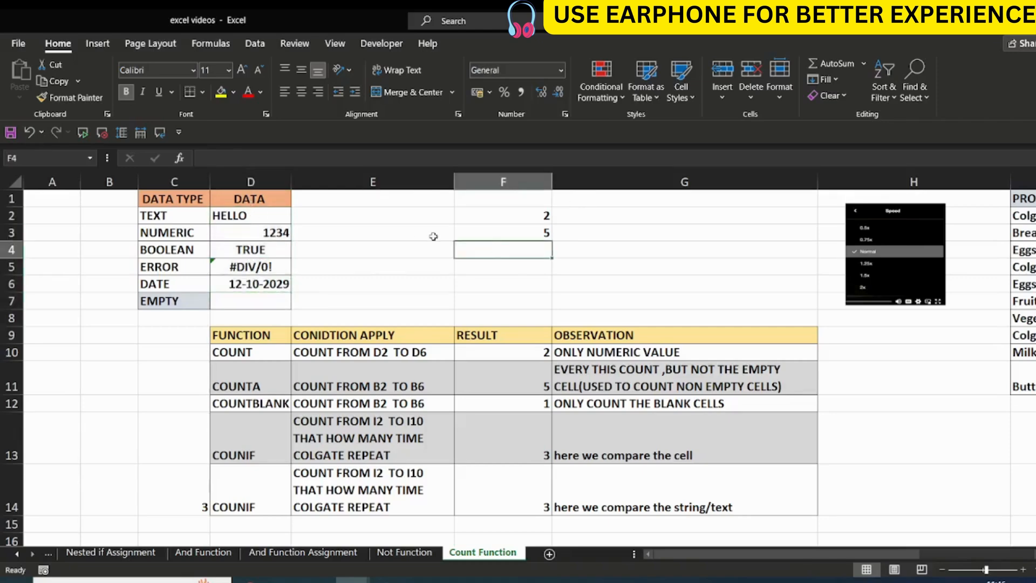
pyautogui.write('=coun')
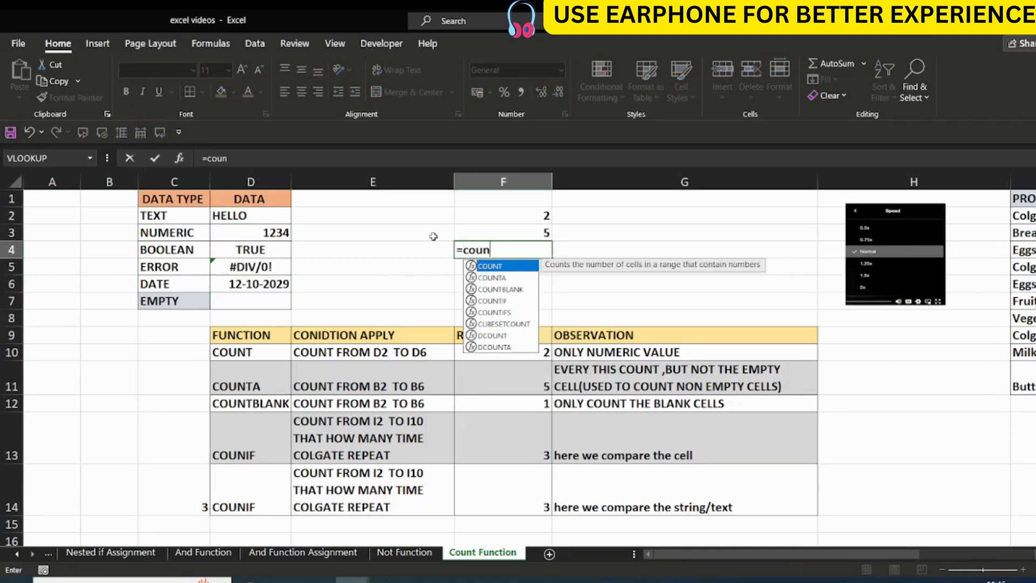
pyautogui.write('tblank(')
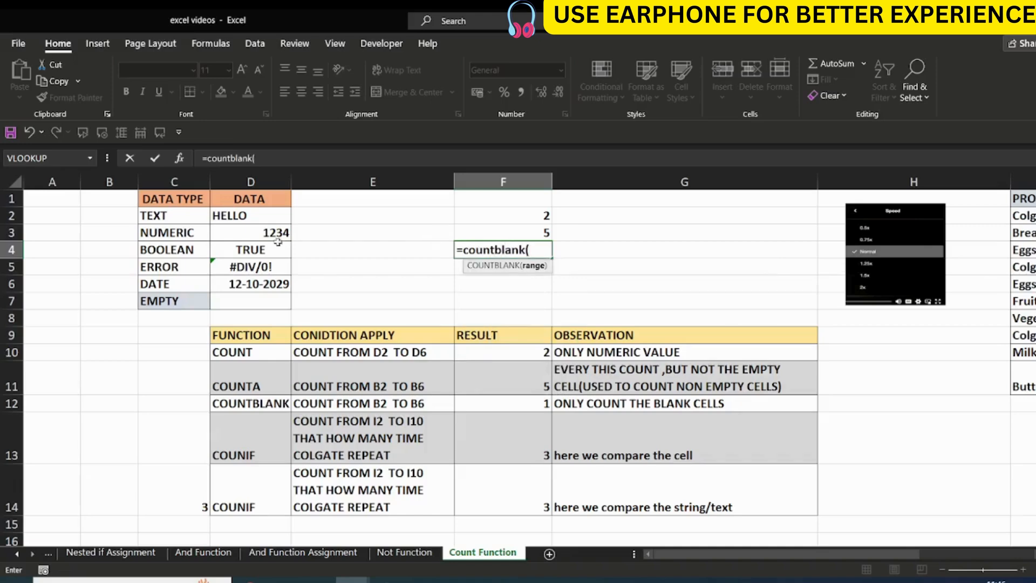
pyautogui.moveTo(251, 216); pyautogui.dragTo(248, 301)
pyautogui.write(')')
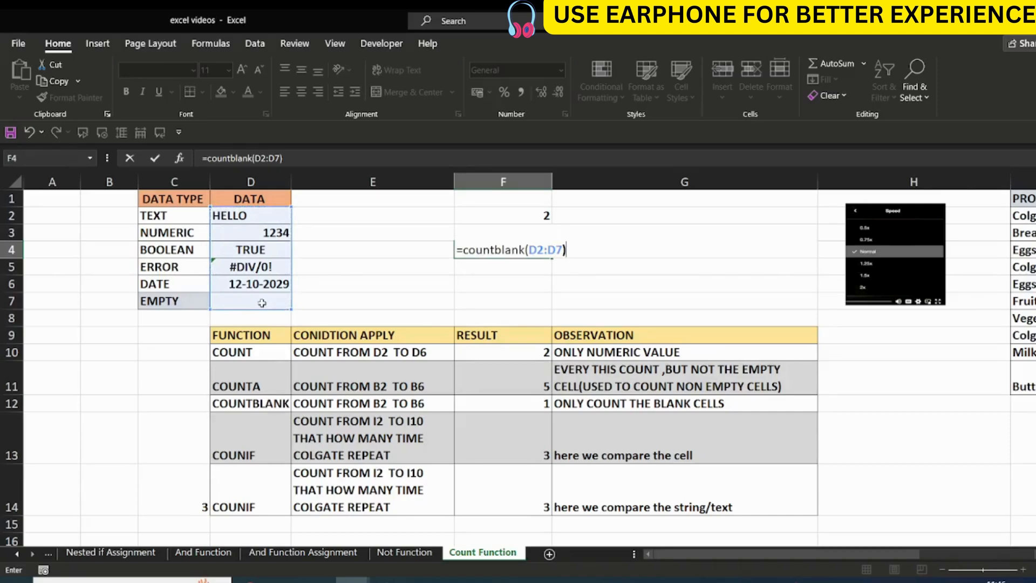
pyautogui.press('Return')
pyautogui.press('Up')
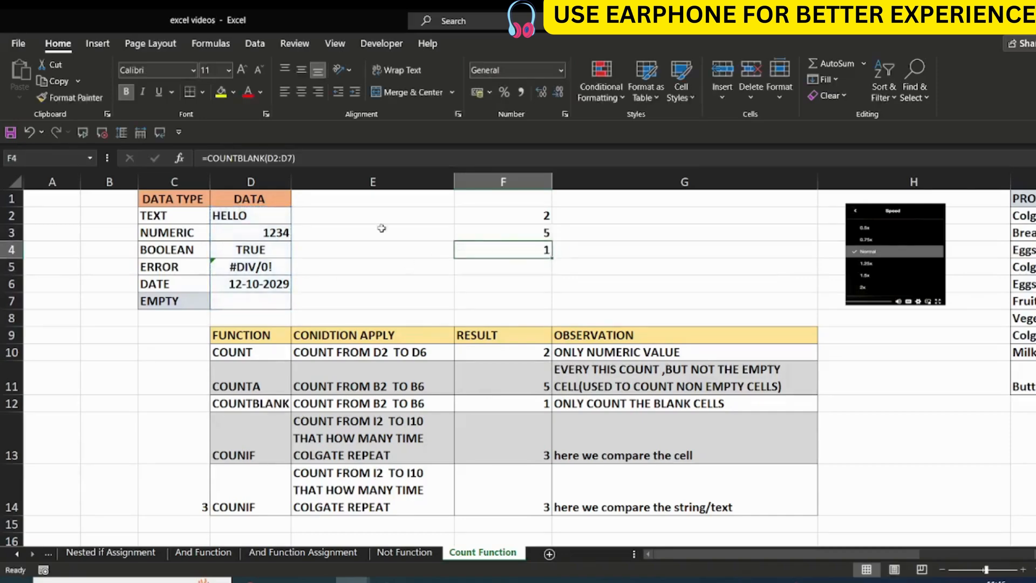
# - Clear the text in D2 to test the COUNTBLANK formula in F4, and undo the deletion
pyautogui.click(267, 218)
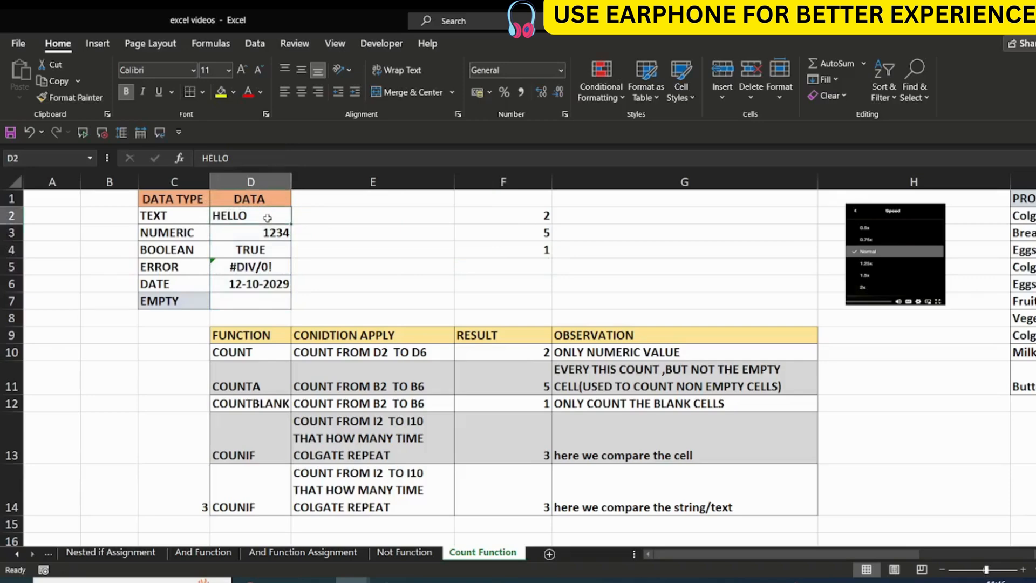
pyautogui.press('BackSpace')
pyautogui.press('Return')
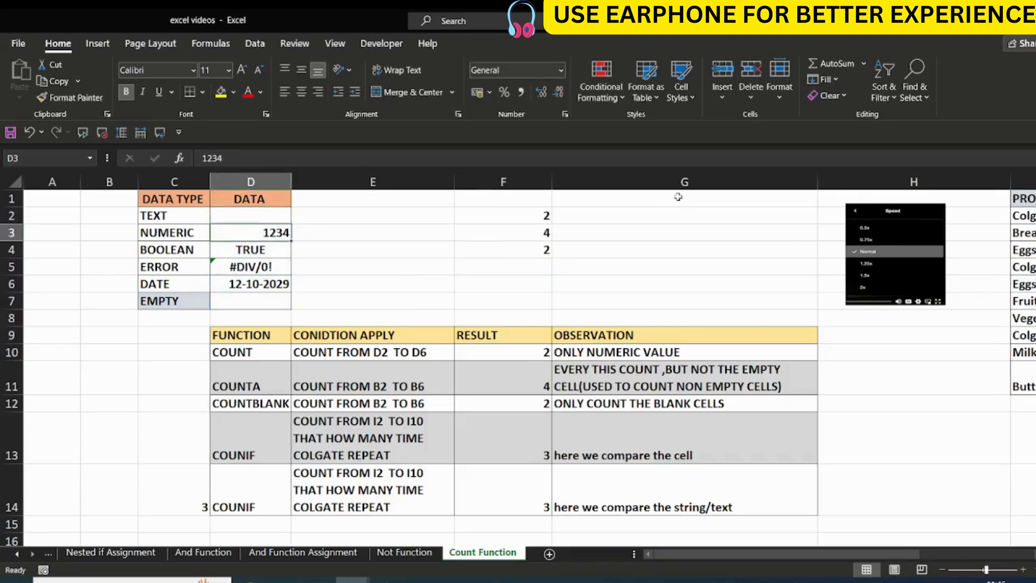
pyautogui.click(544, 253)
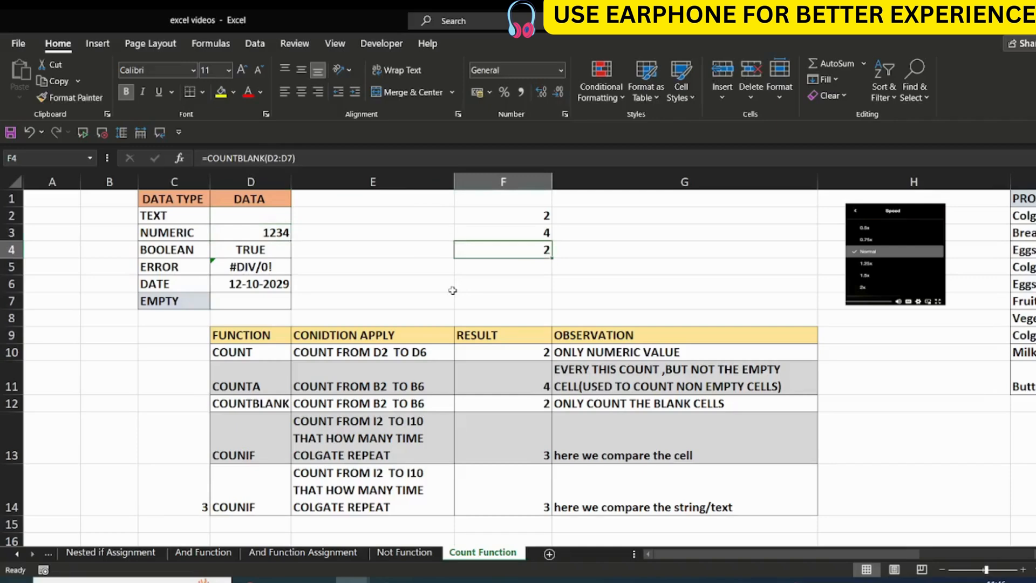
pyautogui.hotkey('ctrl', 'z')
pyautogui.click(494, 271)
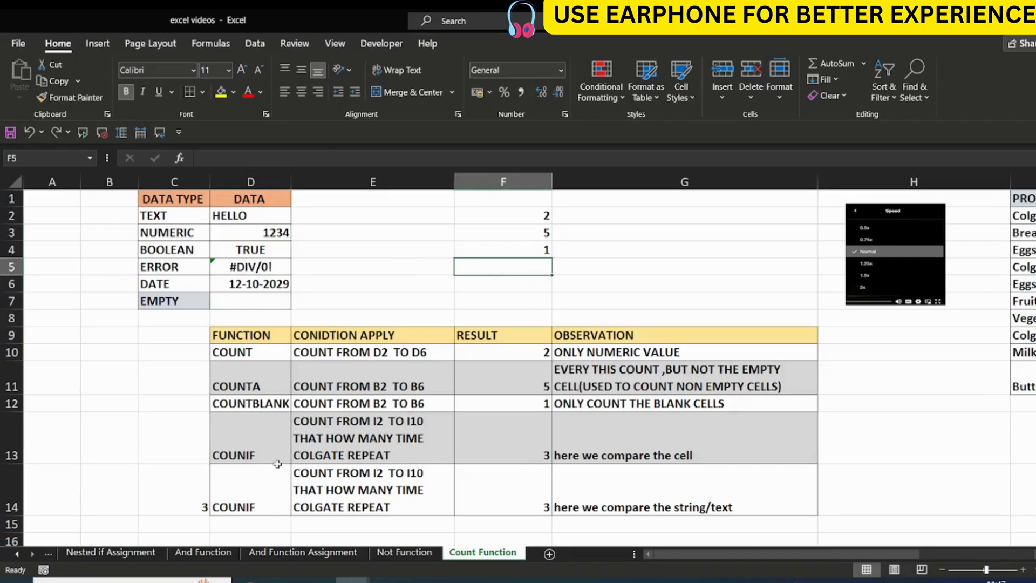
pyautogui.moveTo(218, 219); pyautogui.dragTo(229, 294)
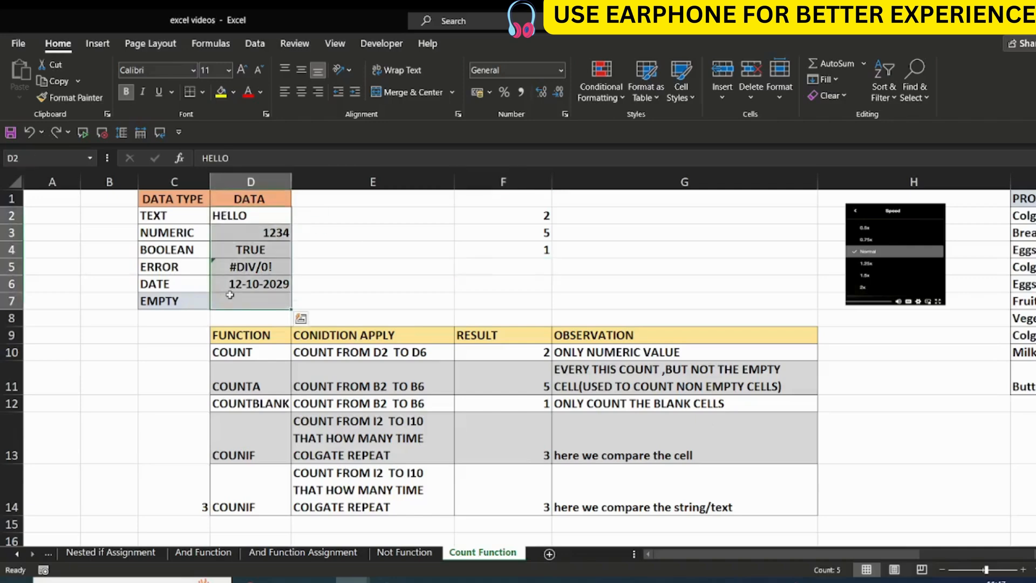
# - Clear the existing result in J2, beside the PRODUCT list in column I
pyautogui.click(505, 282)
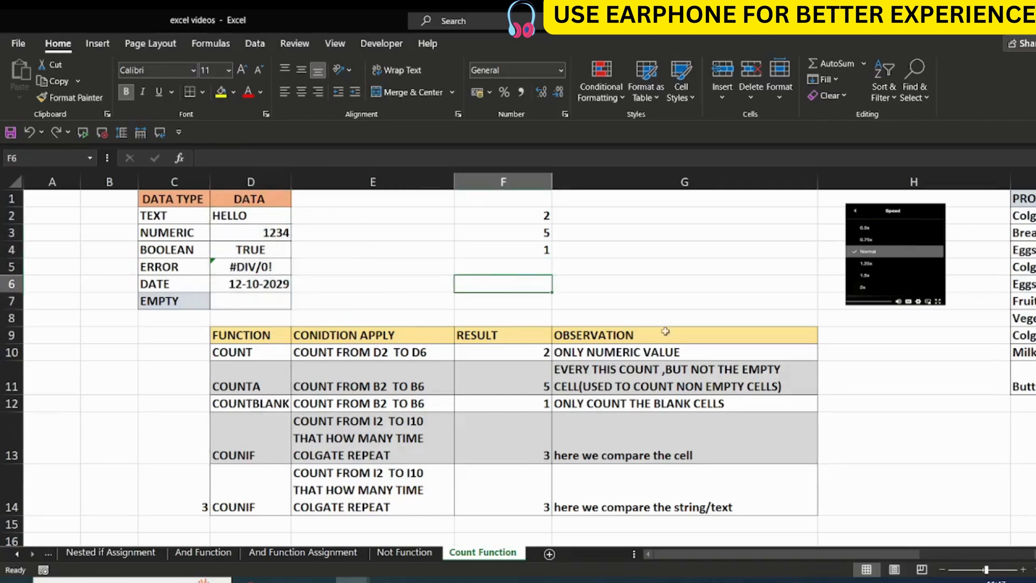
pyautogui.moveTo(787, 557); pyautogui.dragTo(890, 557)
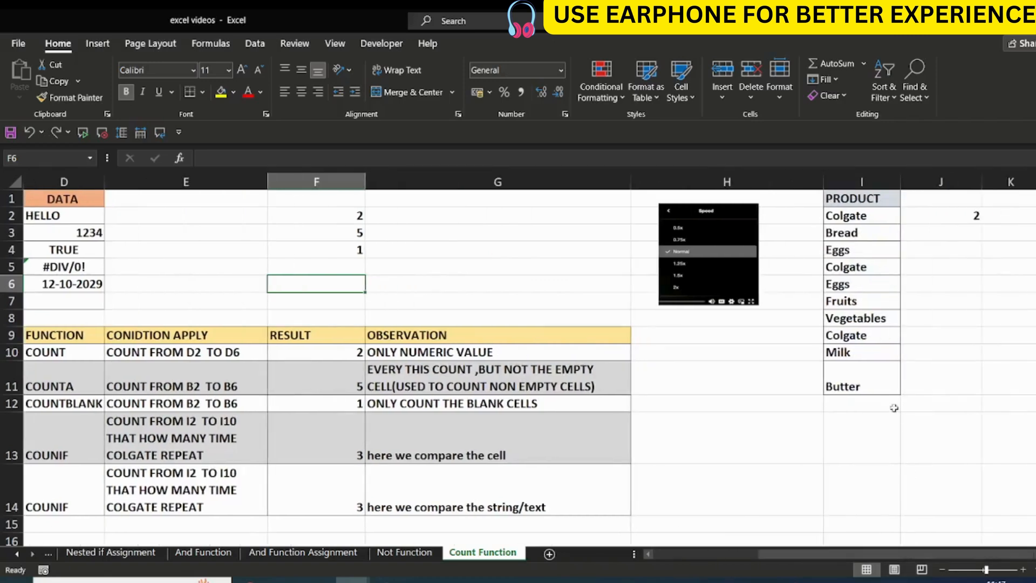
pyautogui.click(968, 206)
pyautogui.click(954, 215)
pyautogui.press('Delete')
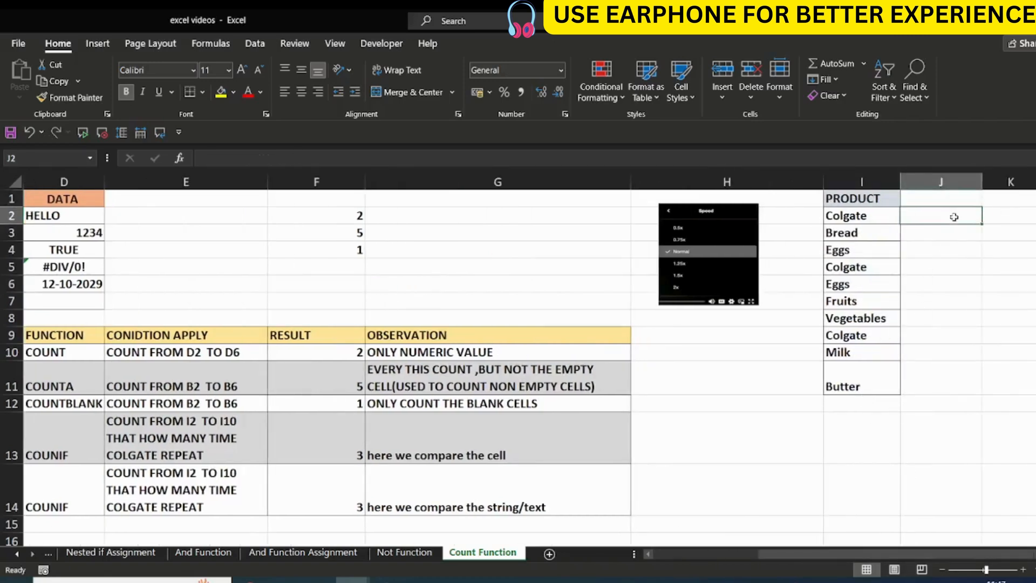
# - Check the Colgate entries in the product list and enter =COUNTIF(I2:I11,I2) in J2 to count them
pyautogui.moveTo(843, 194); pyautogui.dragTo(844, 388)
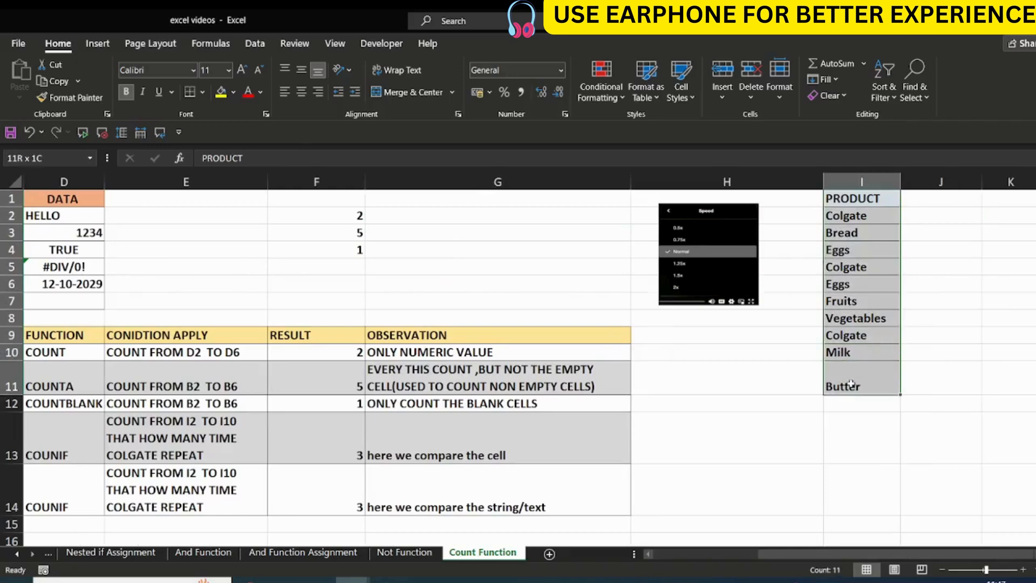
pyautogui.click(854, 216)
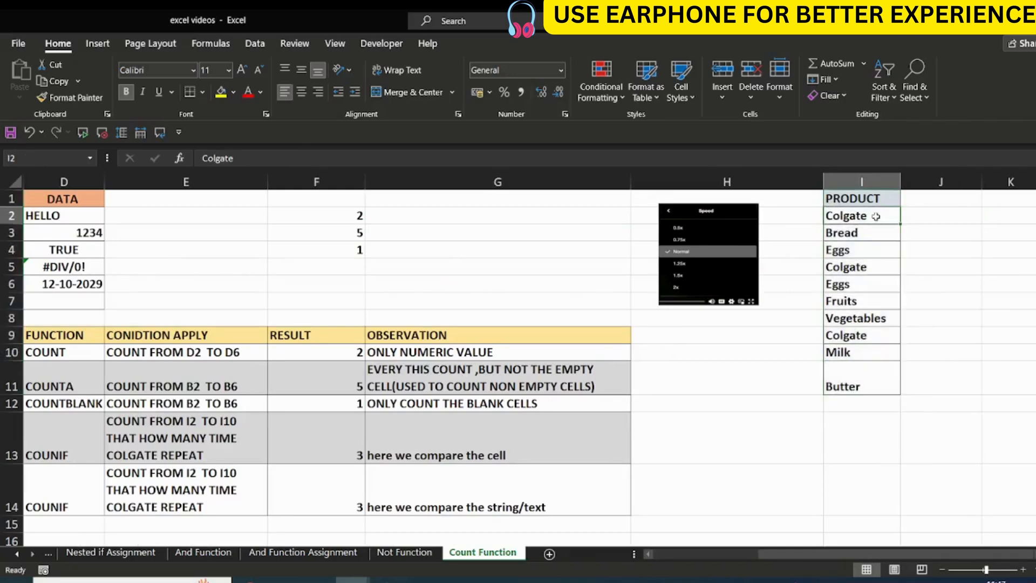
pyautogui.click(859, 270)
pyautogui.click(854, 333)
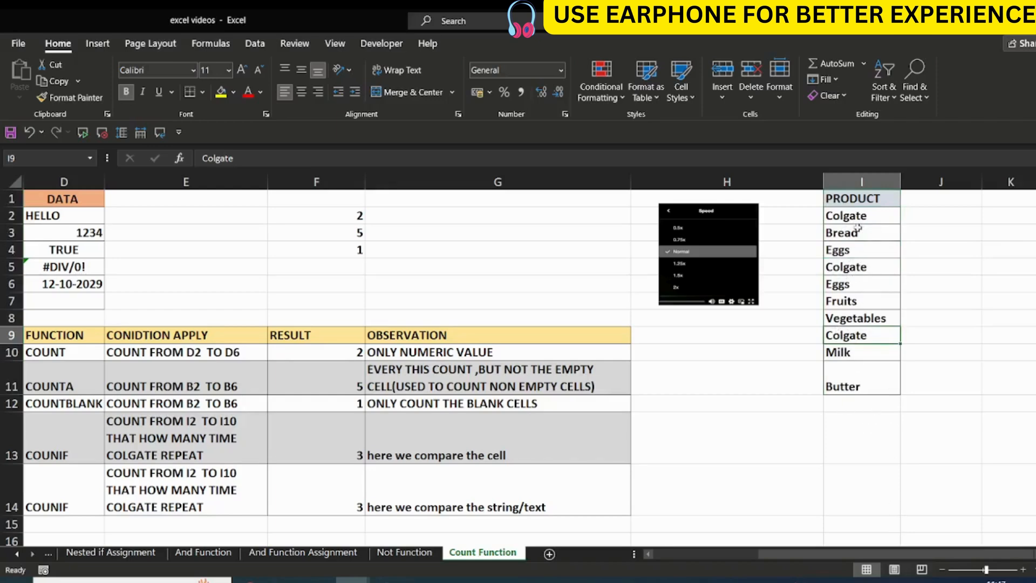
pyautogui.click(936, 214)
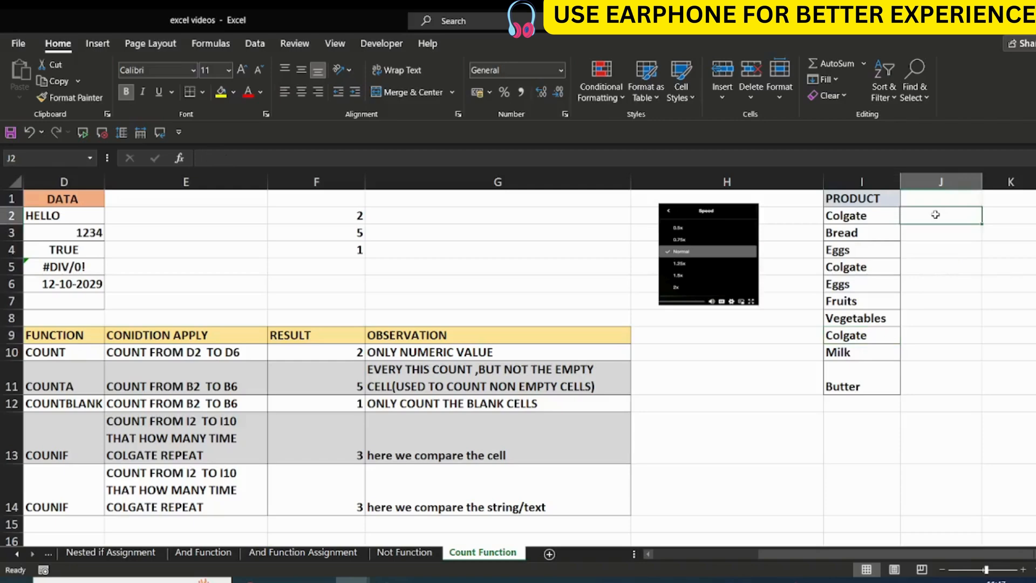
pyautogui.write('=count')
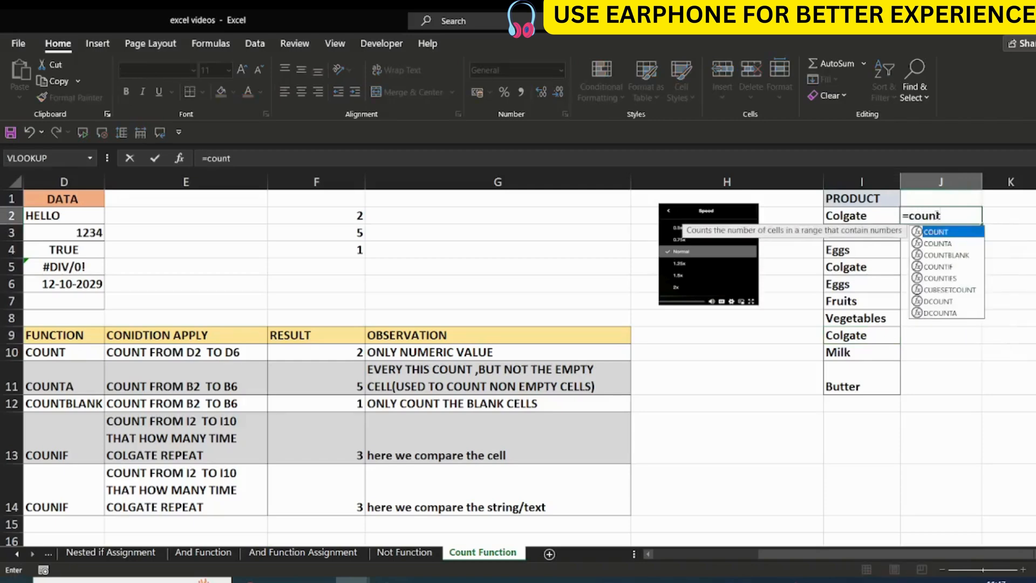
pyautogui.write('if(')
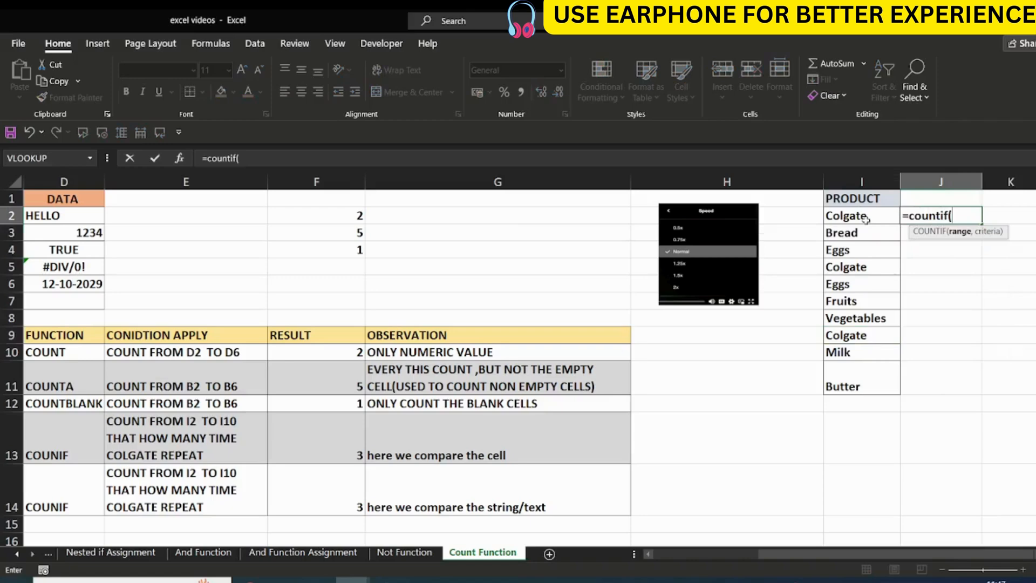
pyautogui.moveTo(867, 220); pyautogui.dragTo(855, 397)
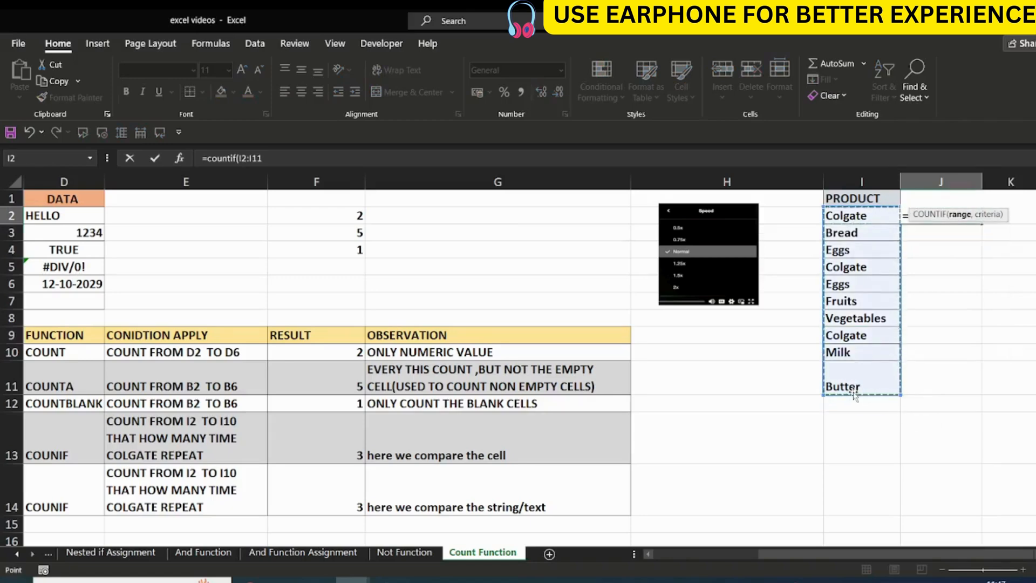
pyautogui.write(',')
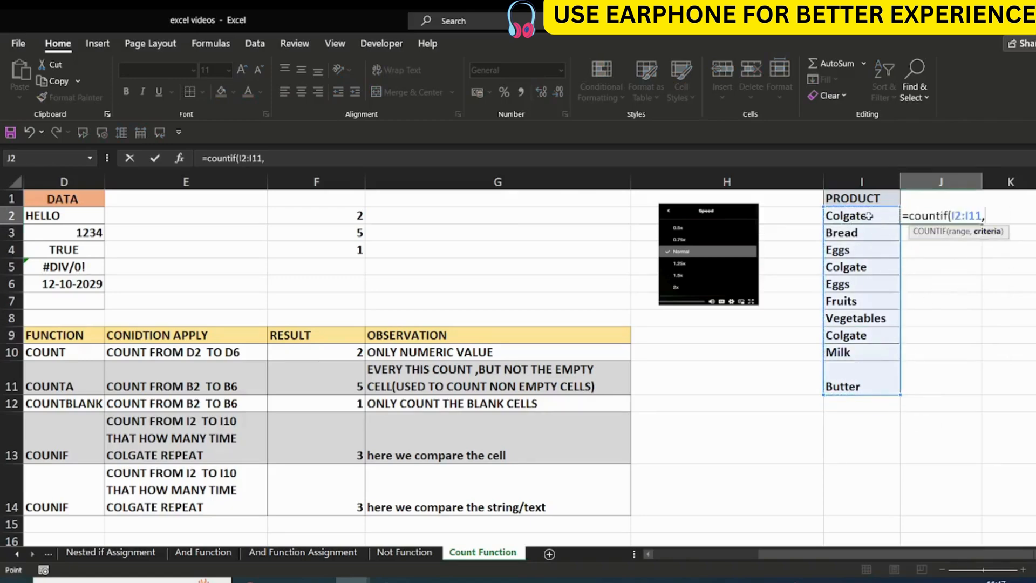
pyautogui.click(830, 216)
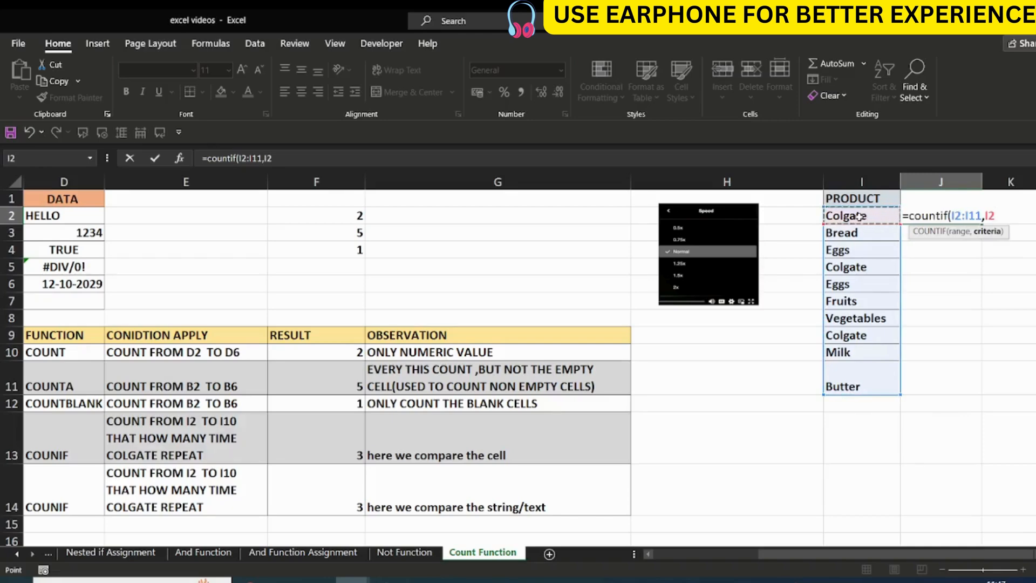
pyautogui.write(')')
pyautogui.press('Return')
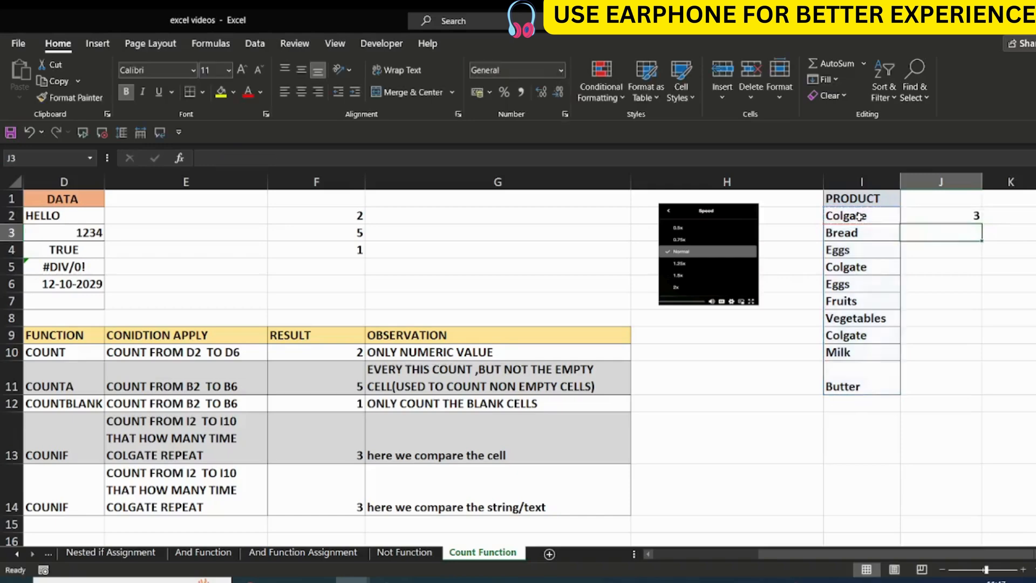
# - Change the COUNTIF criterion in J2 to I4 and compare the result with the Eggs entries in the product list
pyautogui.click(929, 217)
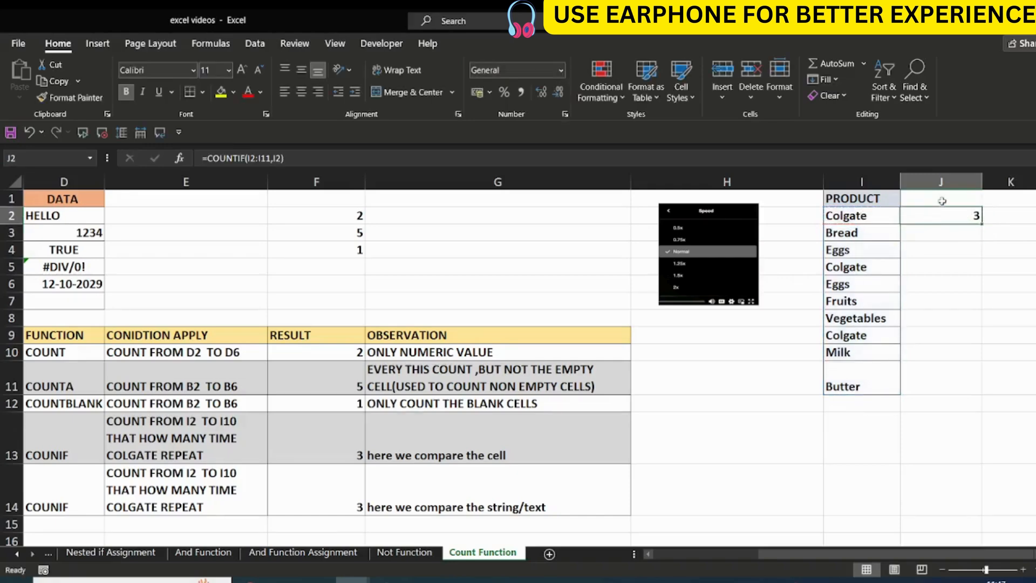
pyautogui.doubleClick(944, 214)
pyautogui.doubleClick(999, 215)
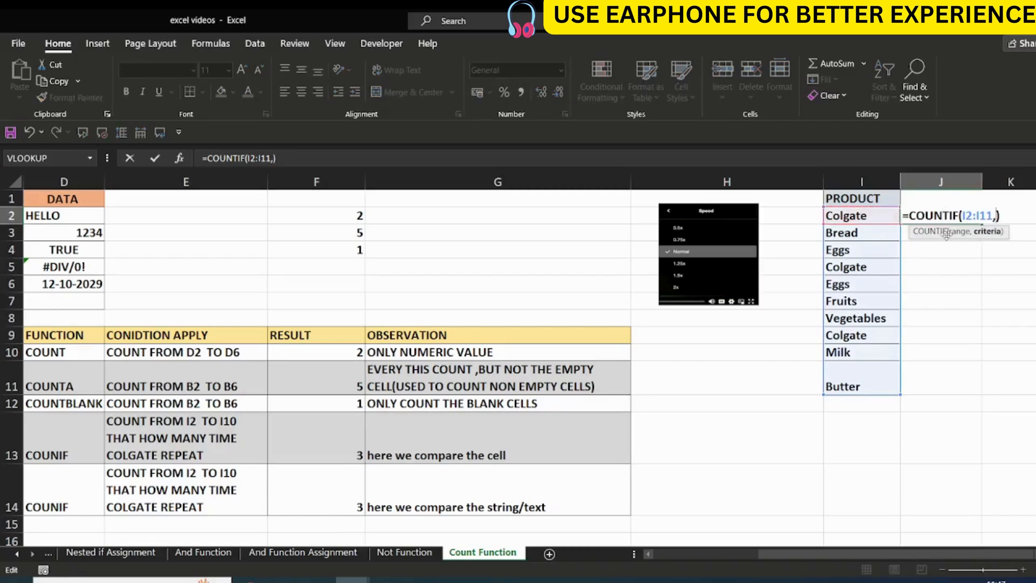
pyautogui.click(840, 251)
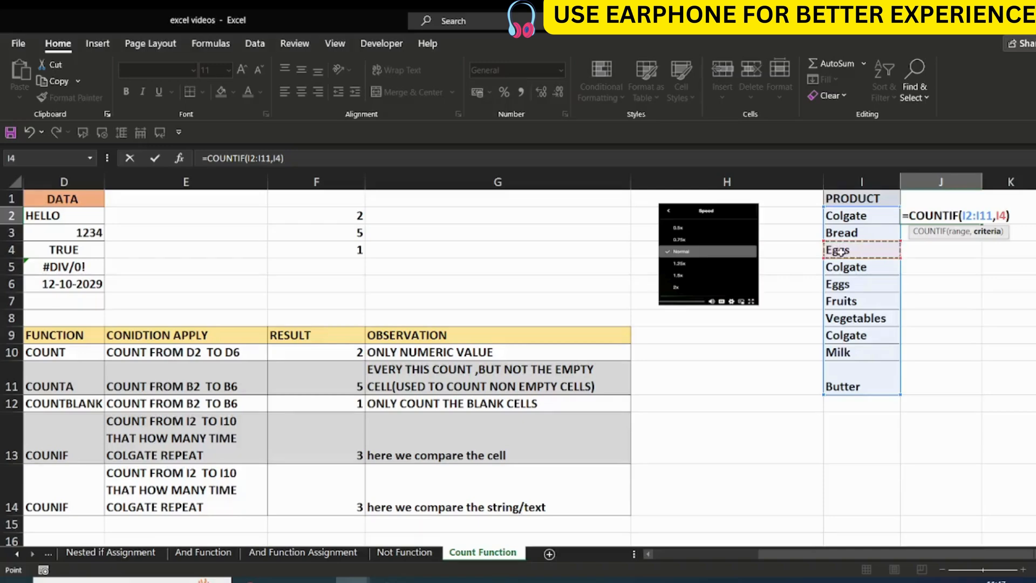
pyautogui.press('Return')
pyautogui.click(843, 247)
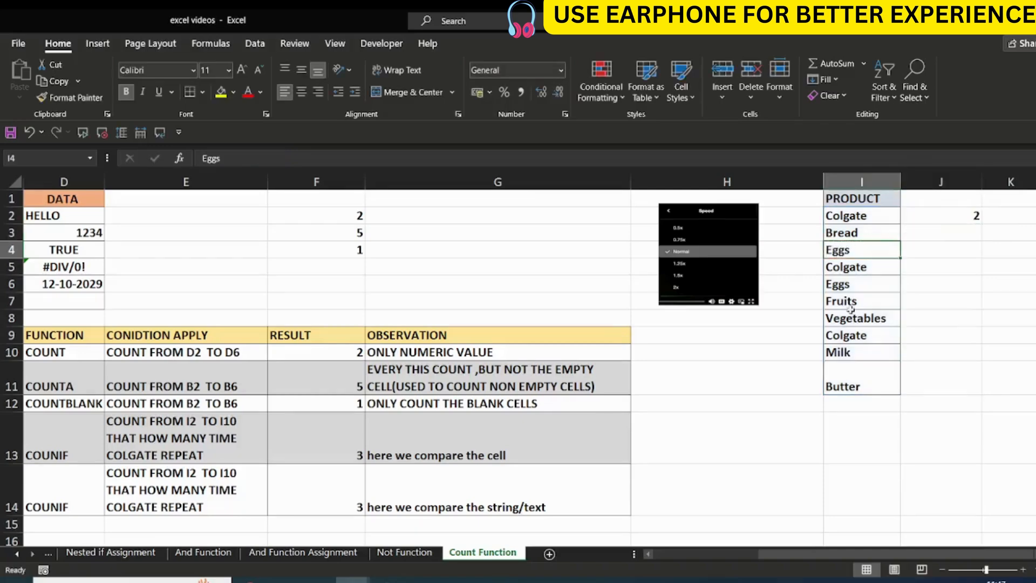
pyautogui.click(842, 288)
pyautogui.click(843, 249)
pyautogui.click(842, 286)
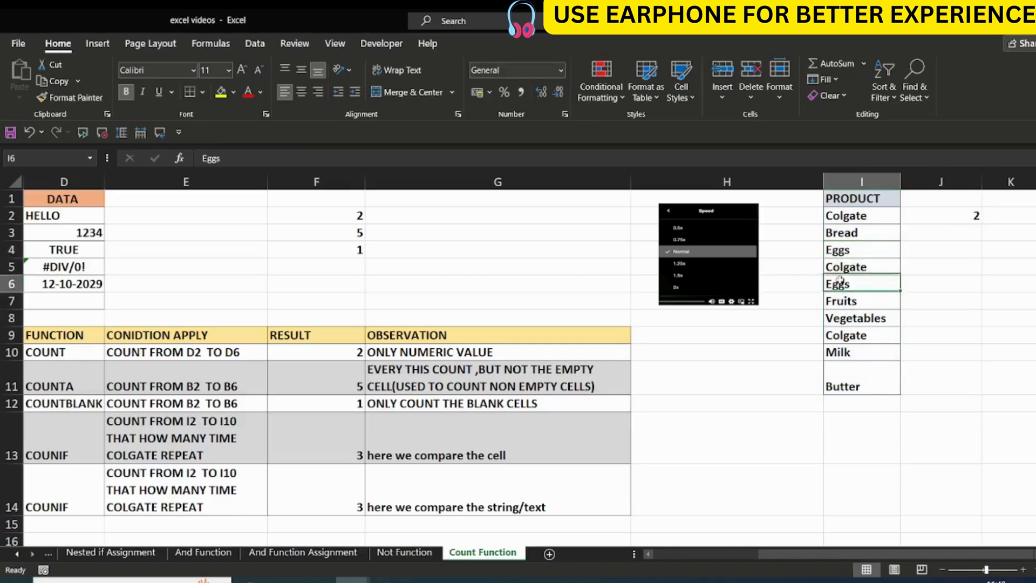
pyautogui.click(842, 248)
# - Replace the cell reference in J2's COUNTIF formula with the text criterion "colgate" and check it against the product list
pyautogui.doubleClick(930, 216)
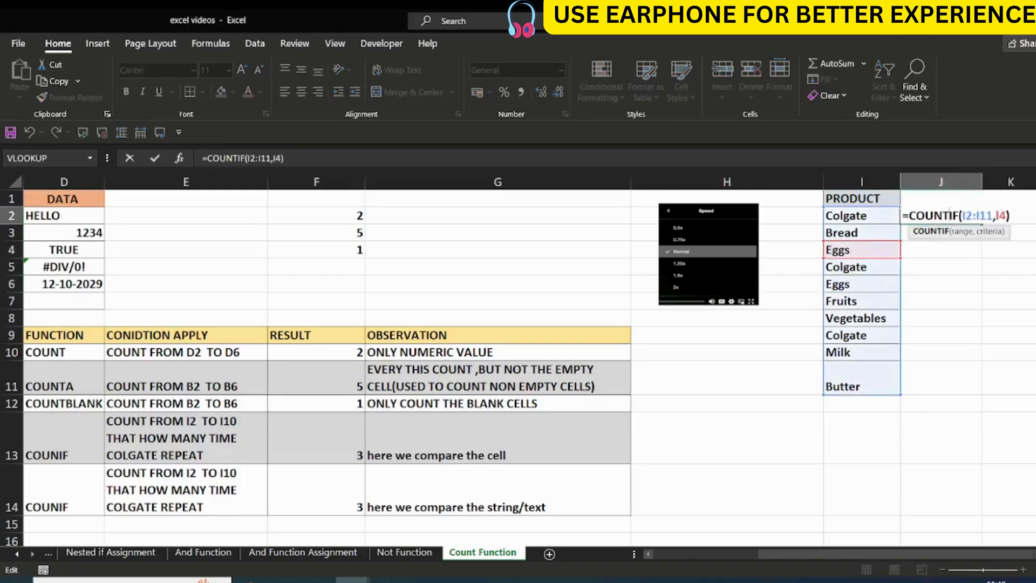
pyautogui.press('BackSpace')
pyautogui.press('BackSpace')
pyautogui.write('"co')
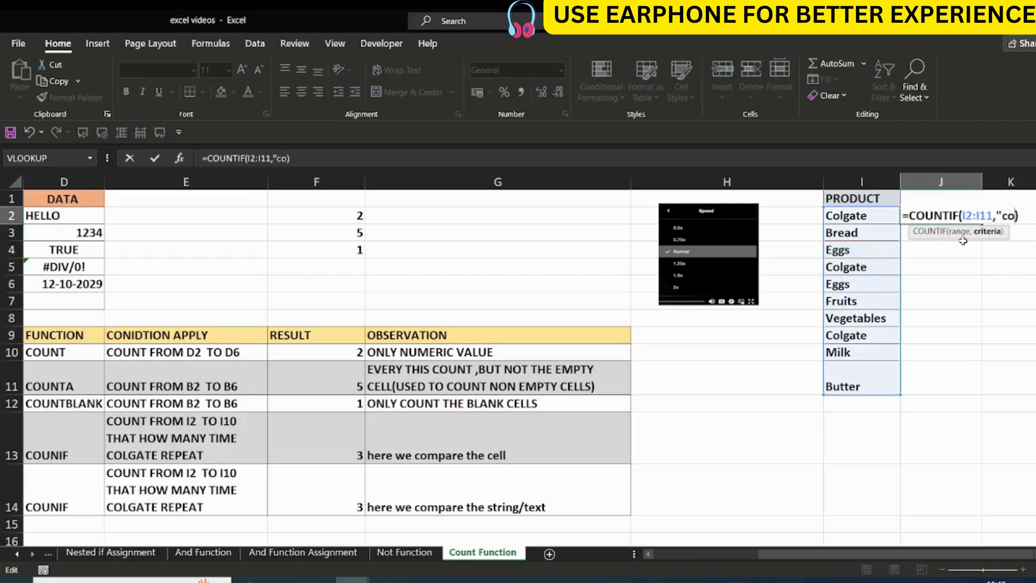
pyautogui.write('lgate"')
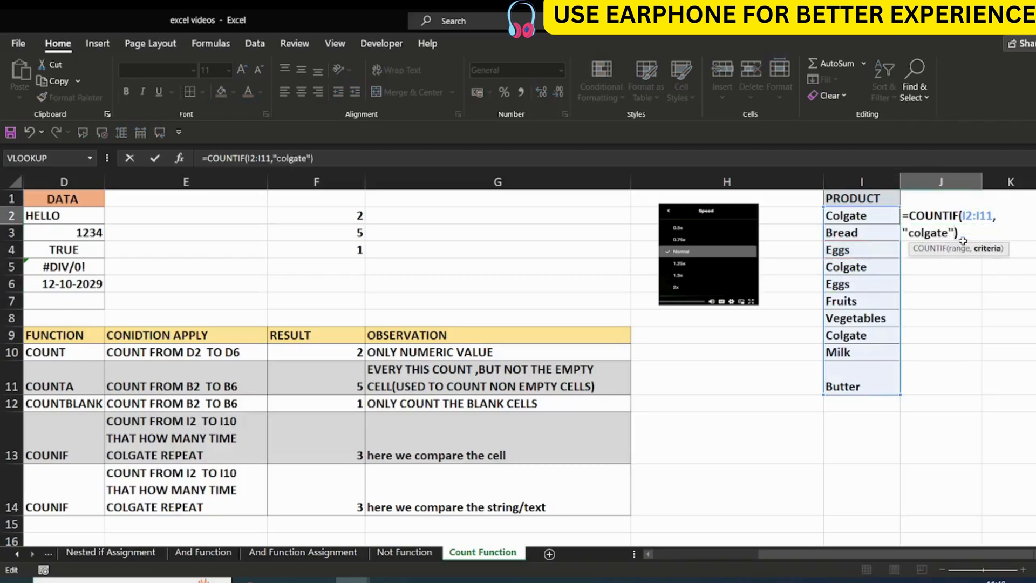
pyautogui.press('Return')
pyautogui.click(955, 215)
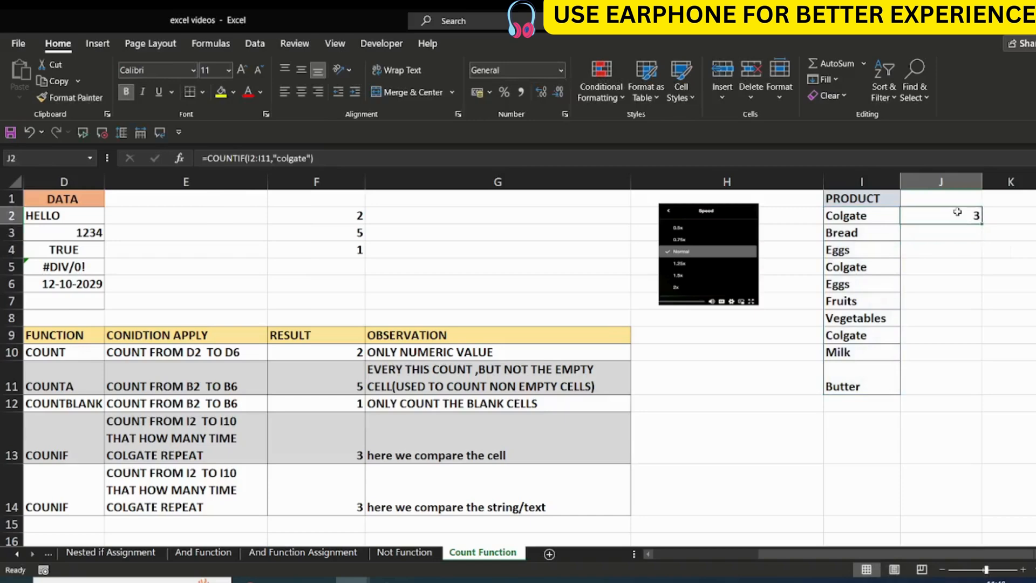
pyautogui.click(853, 215)
pyautogui.click(854, 270)
# - Change the text criterion of the COUNTIF formula in J2 to "egg"
pyautogui.doubleClick(954, 219)
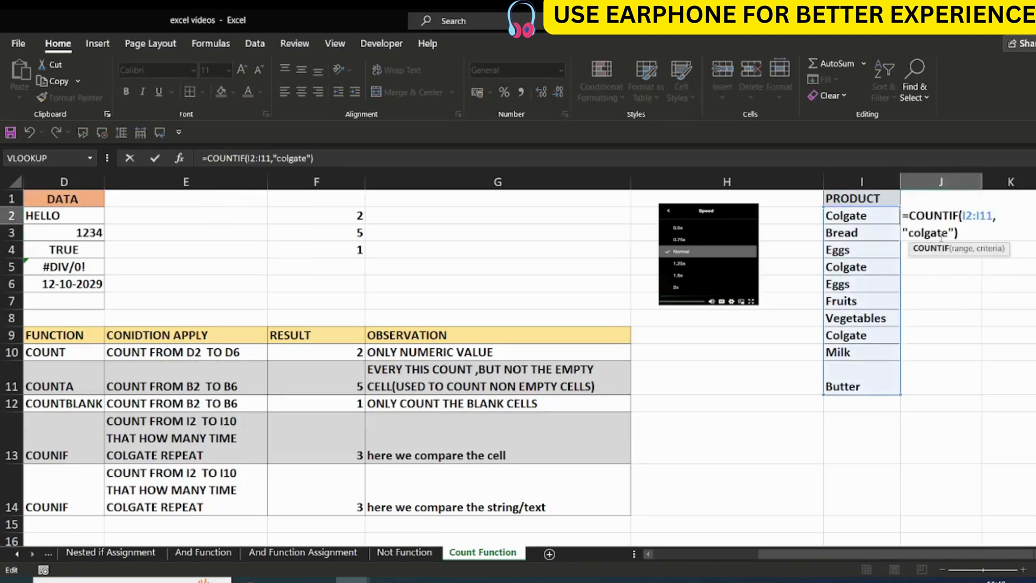
pyautogui.doubleClick(937, 232)
pyautogui.write('egg')
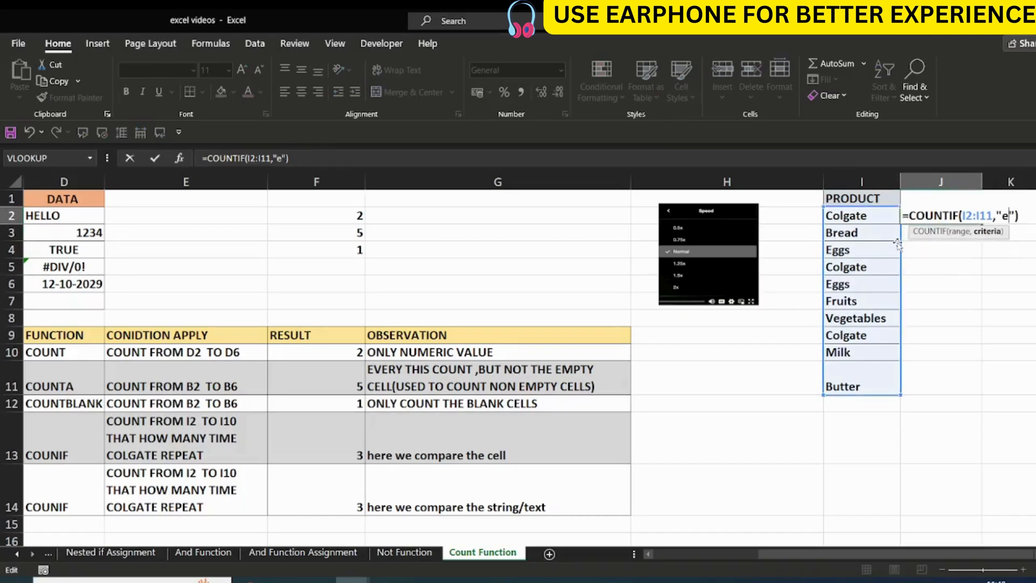
pyautogui.press('Return')
pyautogui.click(948, 220)
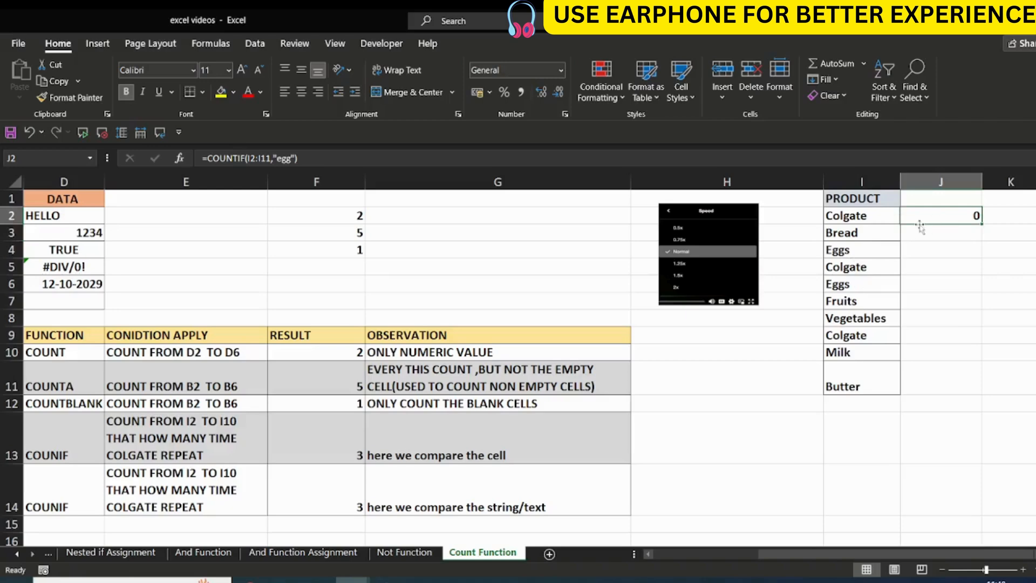
# - Move the COUNTIF formula from J2 to J3 and correct its criterion to "eggs"
pyautogui.moveTo(917, 223); pyautogui.dragTo(920, 240)
pyautogui.doubleClick(959, 234)
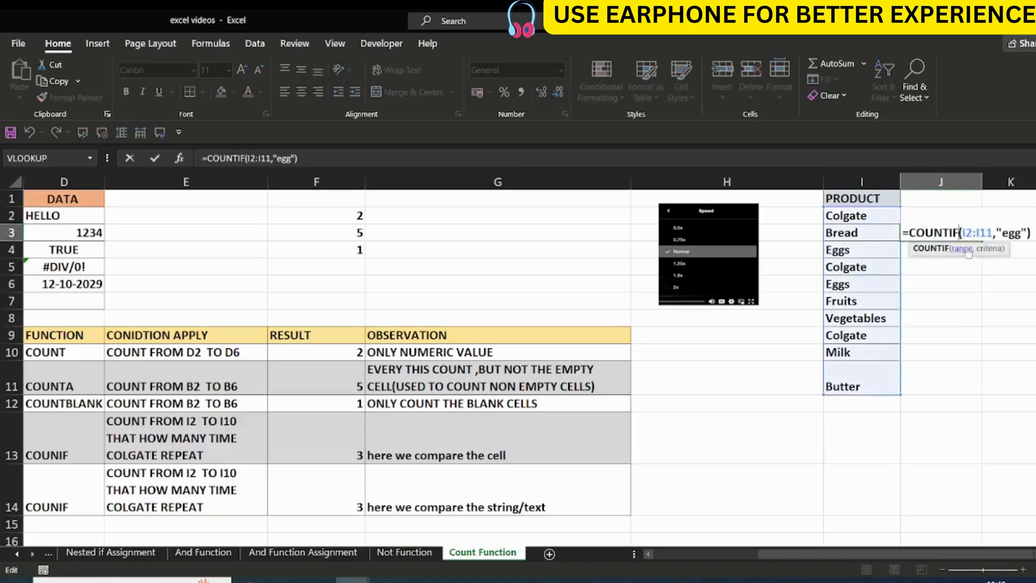
pyautogui.write('s')
pyautogui.press('Return')
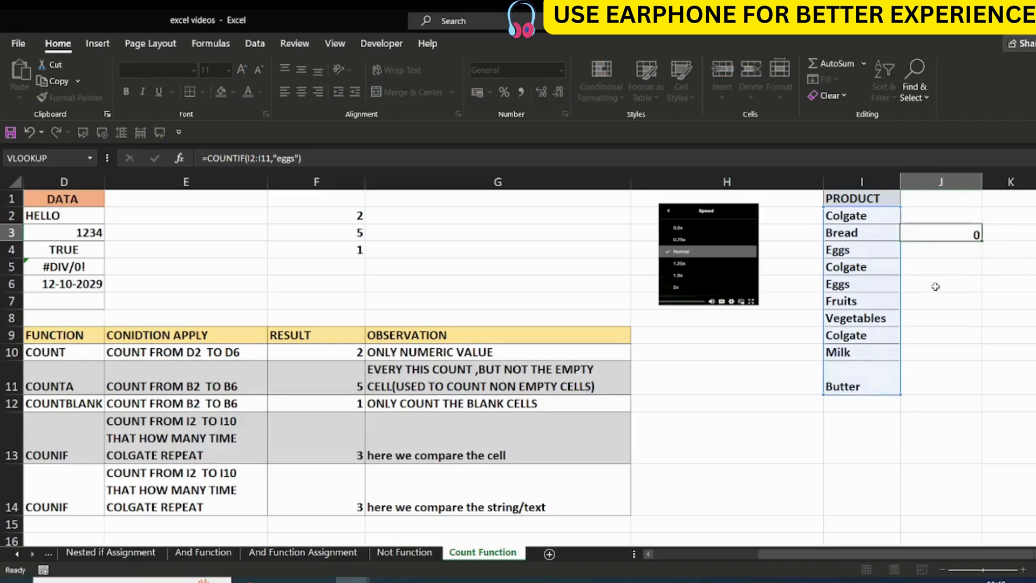
# - Change the criterion of the COUNTIF formula in J3 to "bread" and review the product range I2:I11
pyautogui.click(954, 228)
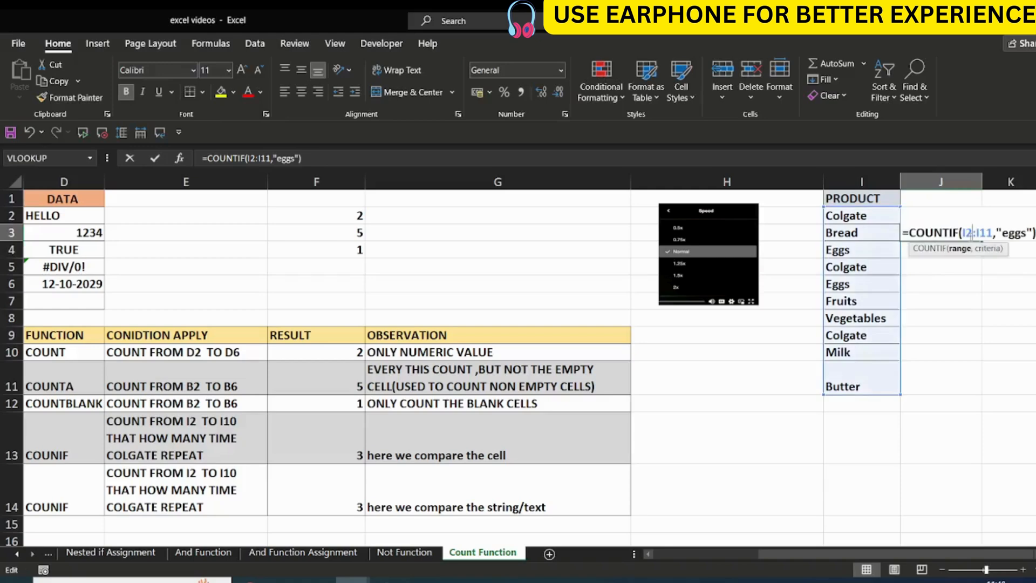
pyautogui.doubleClick(966, 237)
pyautogui.moveTo(1003, 233); pyautogui.dragTo(1022, 232)
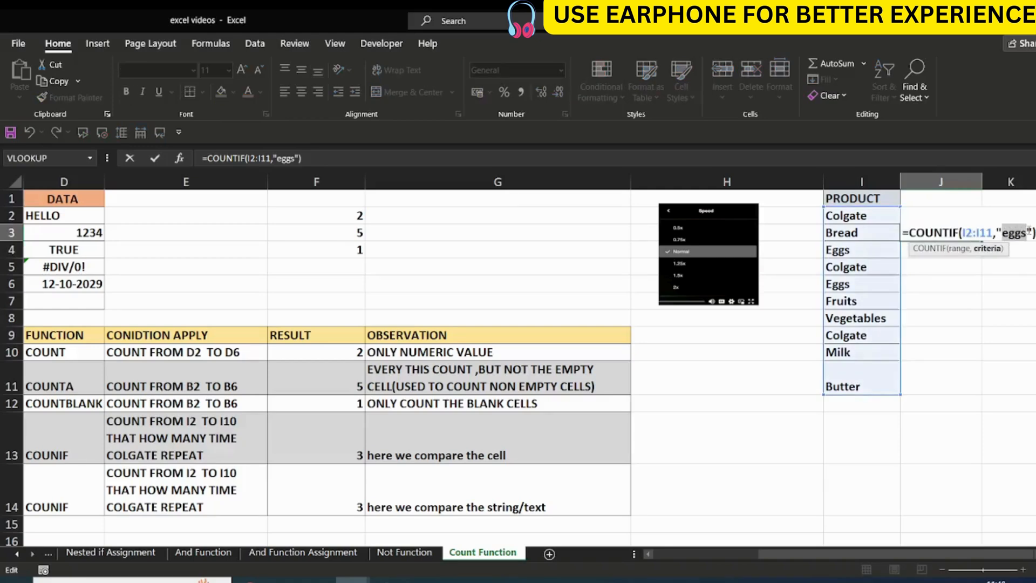
pyautogui.write('bread')
pyautogui.press('Return')
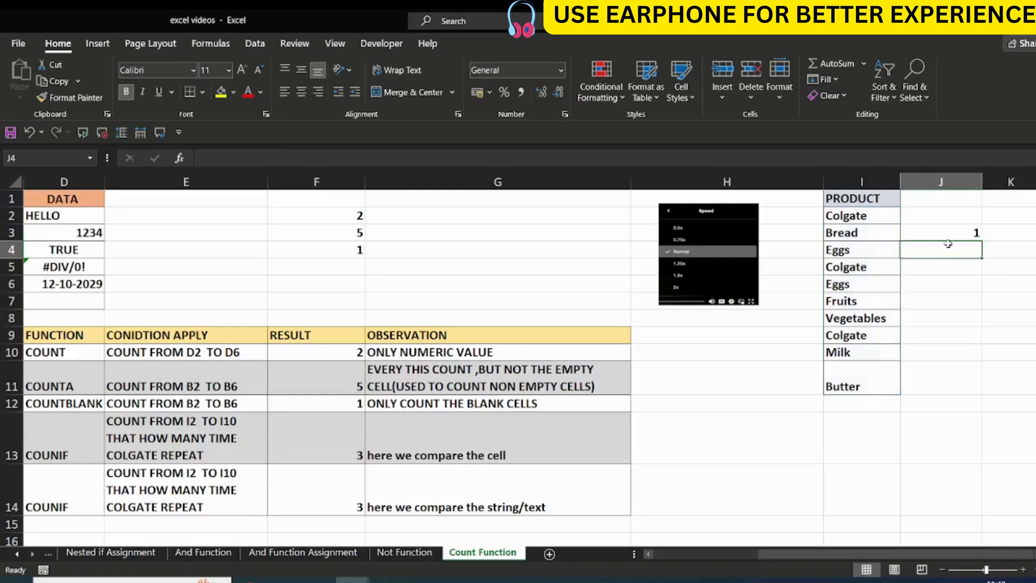
pyautogui.moveTo(858, 219); pyautogui.dragTo(855, 384)
pyautogui.click(781, 356)
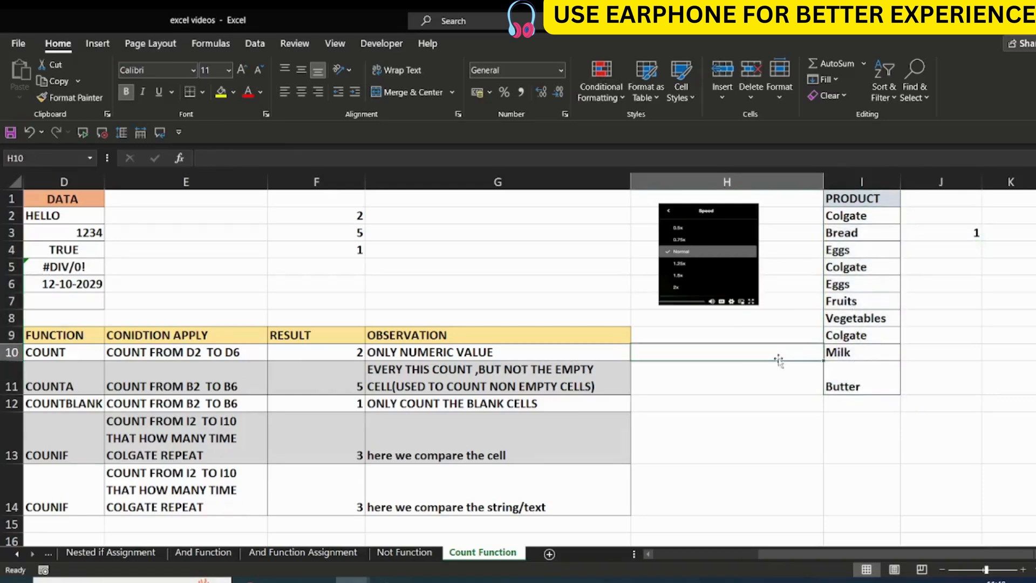
# - Review the COUNT, COUNTA, COUNTBLANK and COUNIF entries in the FUNCTION column of the summary table
pyautogui.moveTo(839, 554); pyautogui.dragTo(734, 558)
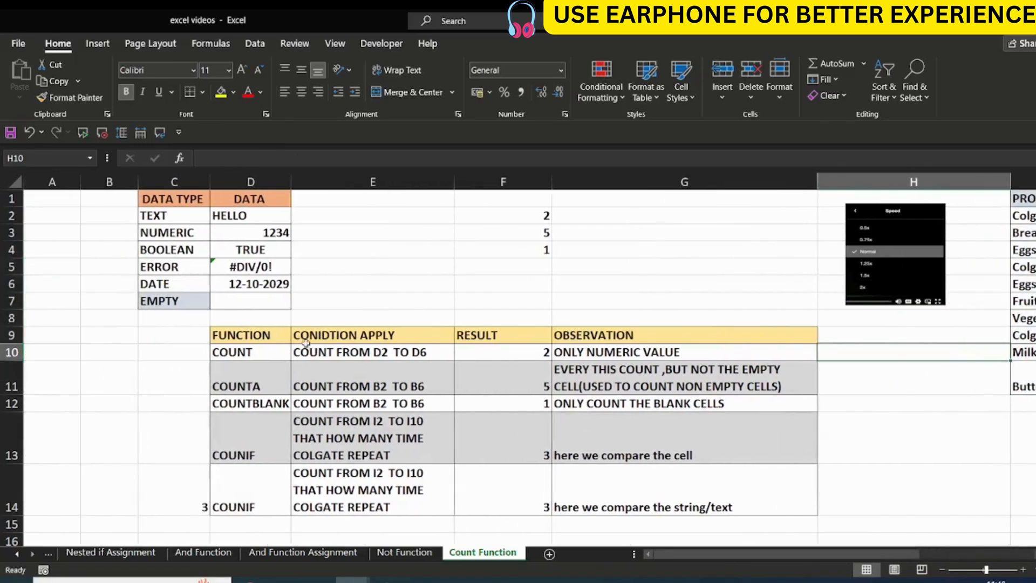
pyautogui.click(235, 353)
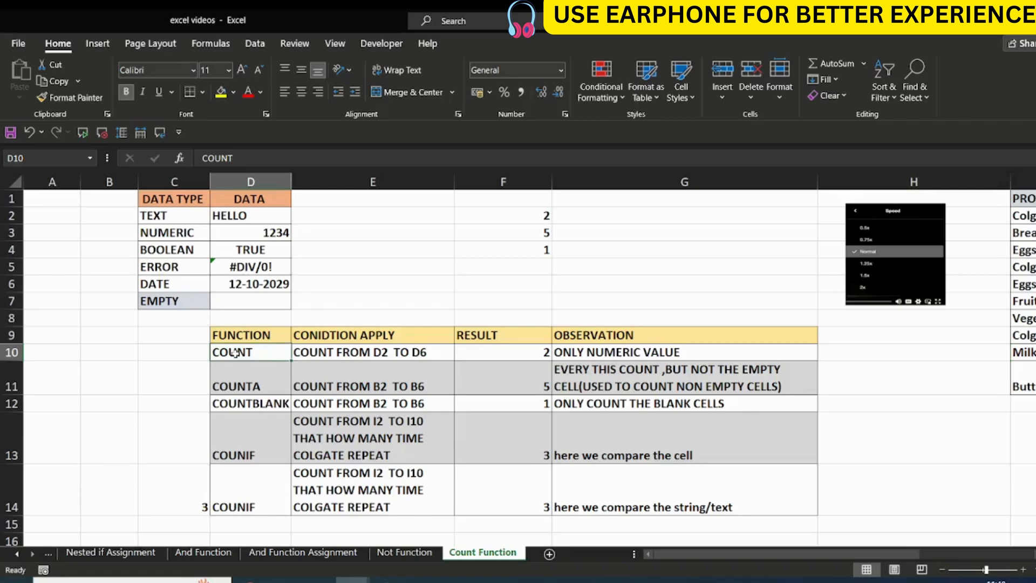
pyautogui.click(247, 387)
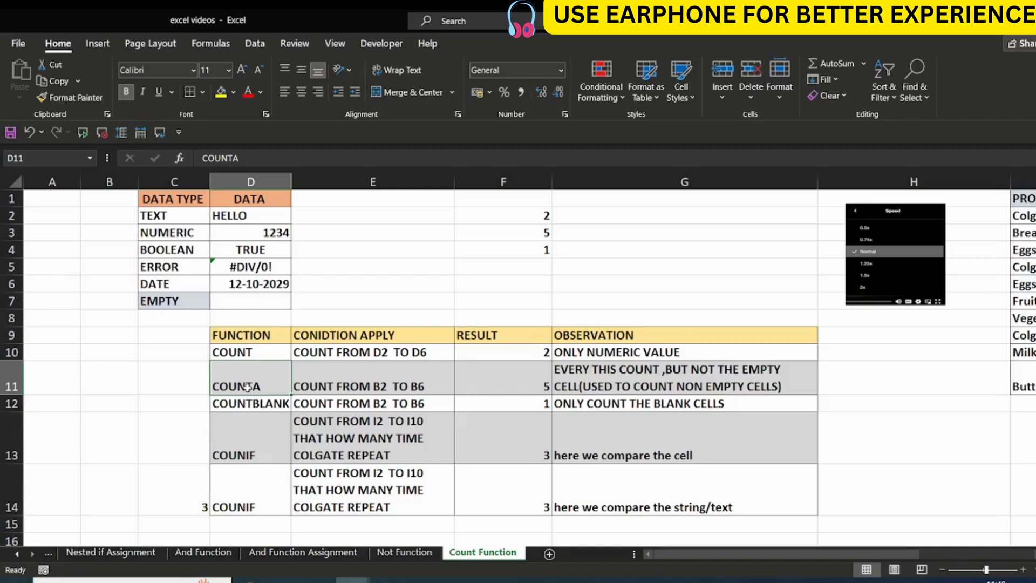
pyautogui.click(233, 404)
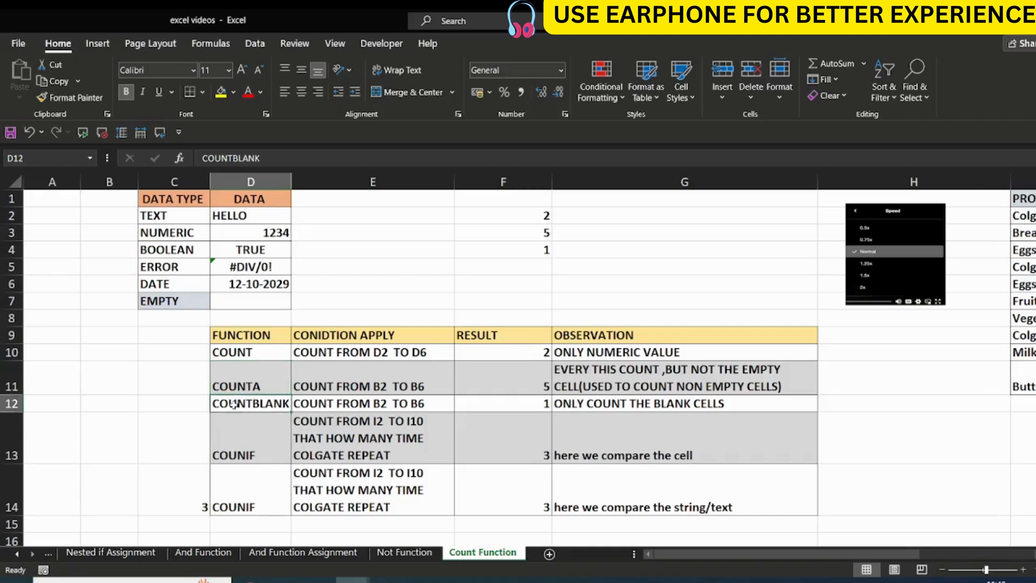
pyautogui.click(244, 452)
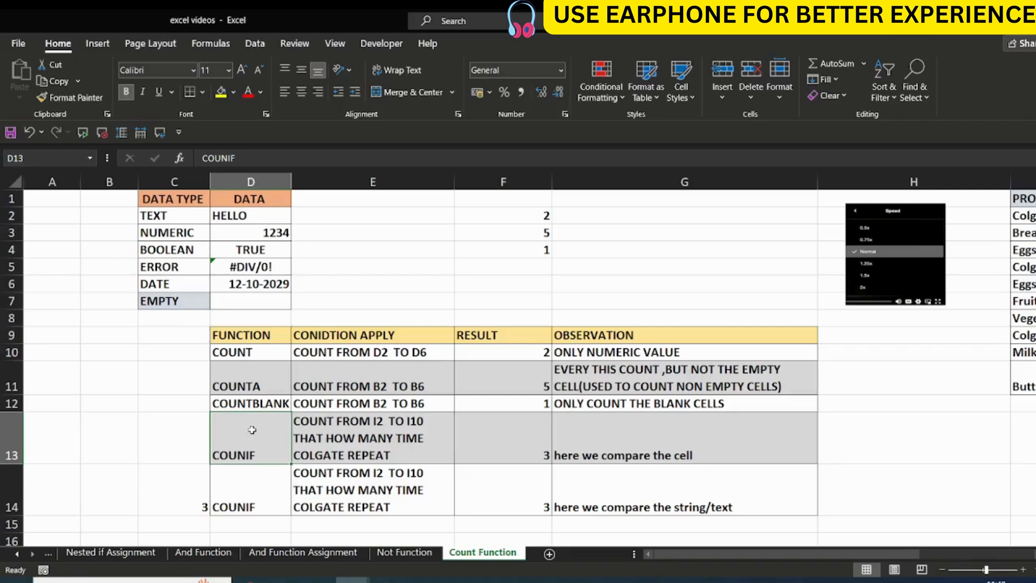
# - Correct the misspelled COUNIF labels in D13 and D14 to COUNtIF
pyautogui.doubleClick(246, 455)
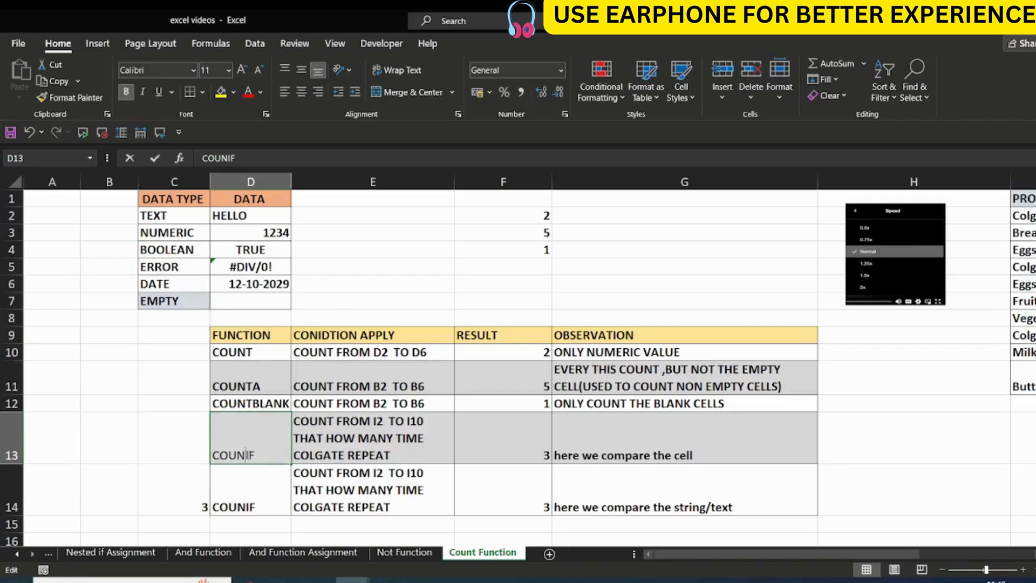
pyautogui.write('t')
pyautogui.click(258, 486)
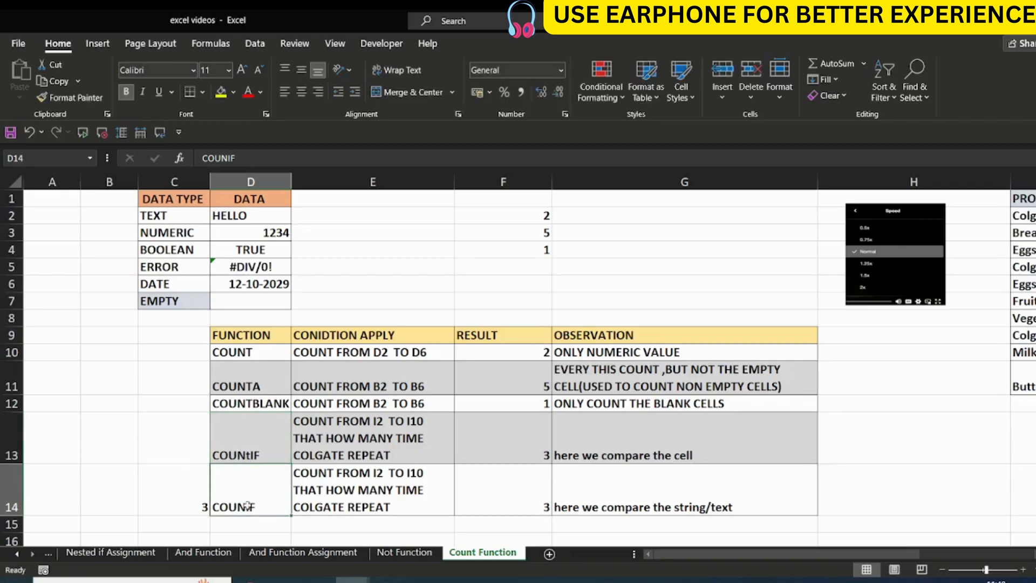
pyautogui.doubleClick(247, 506)
pyautogui.write('t')
pyautogui.click(365, 483)
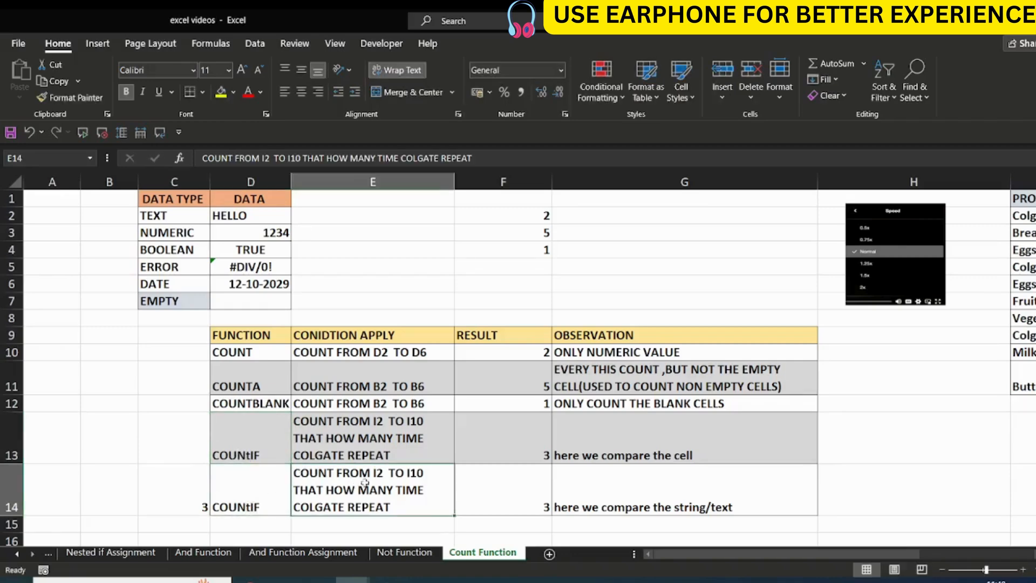